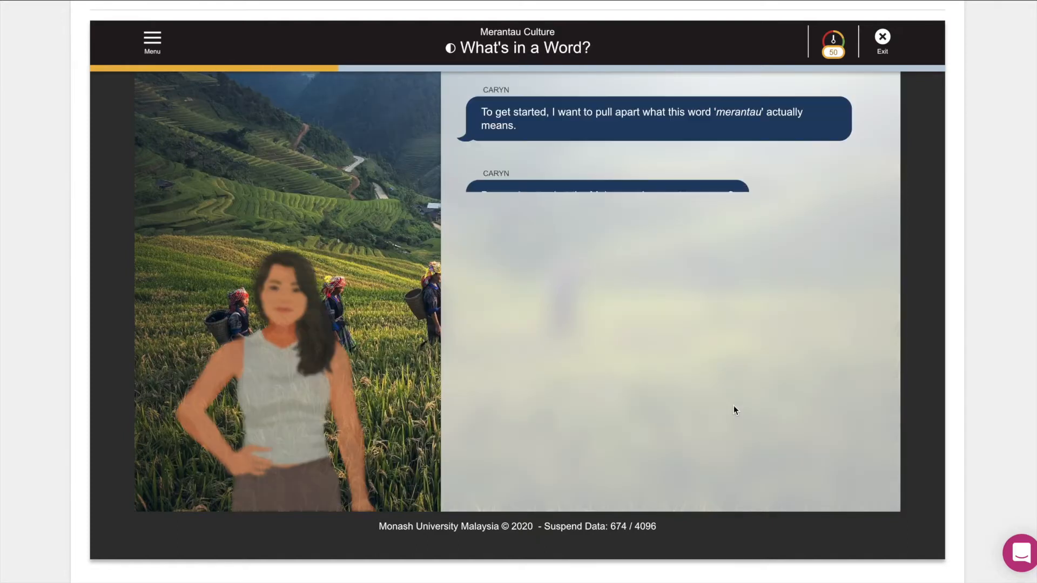
Answer the merantau question with Wander, then answer Yes! to having moved away from home.
click(689, 285)
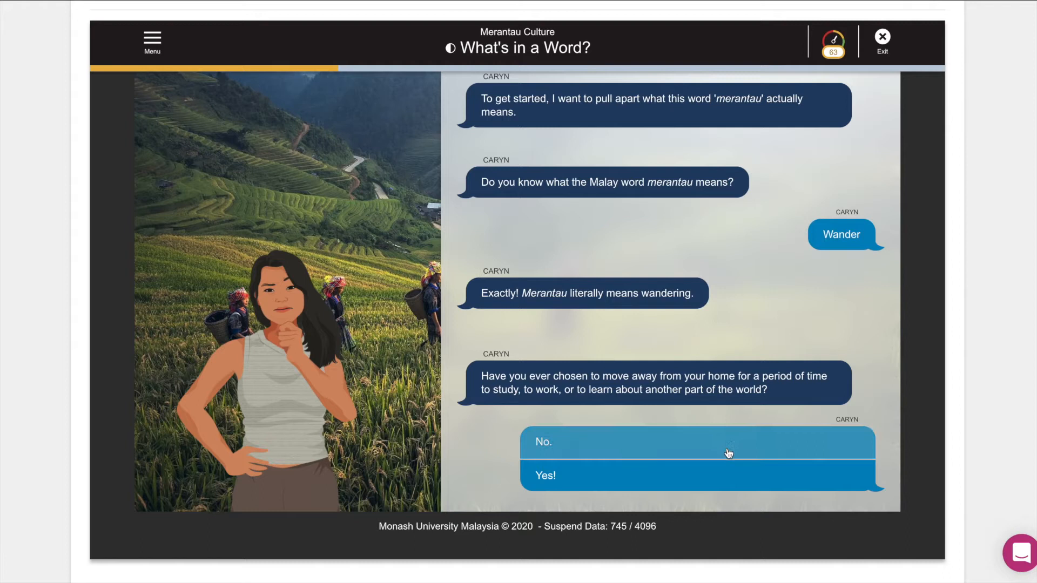
click(724, 483)
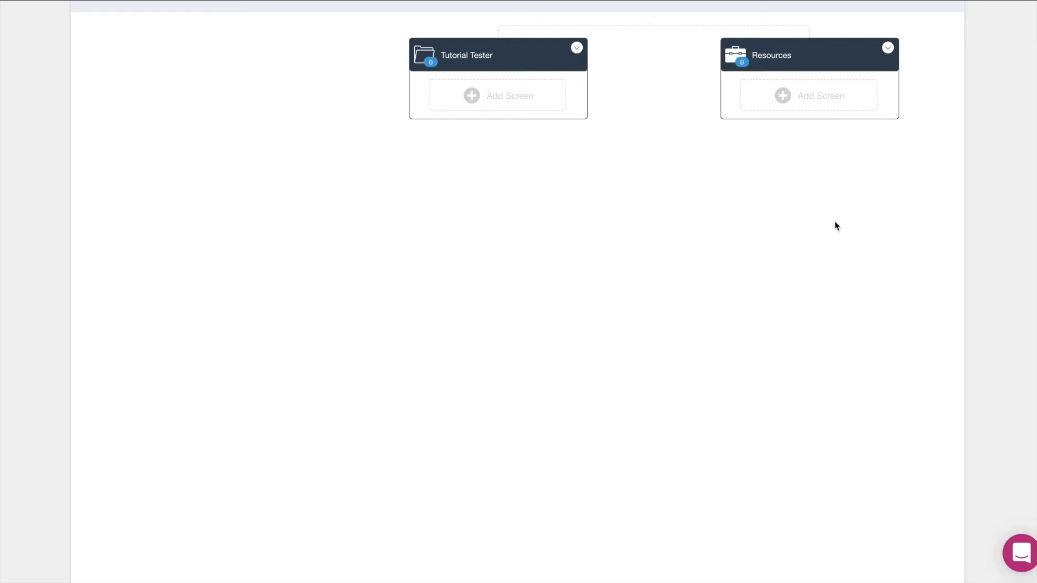
Add a new screen to the Tutorial Tester topic titled 'Welcome to this unit'.
scroll(835, 224, up, 1)
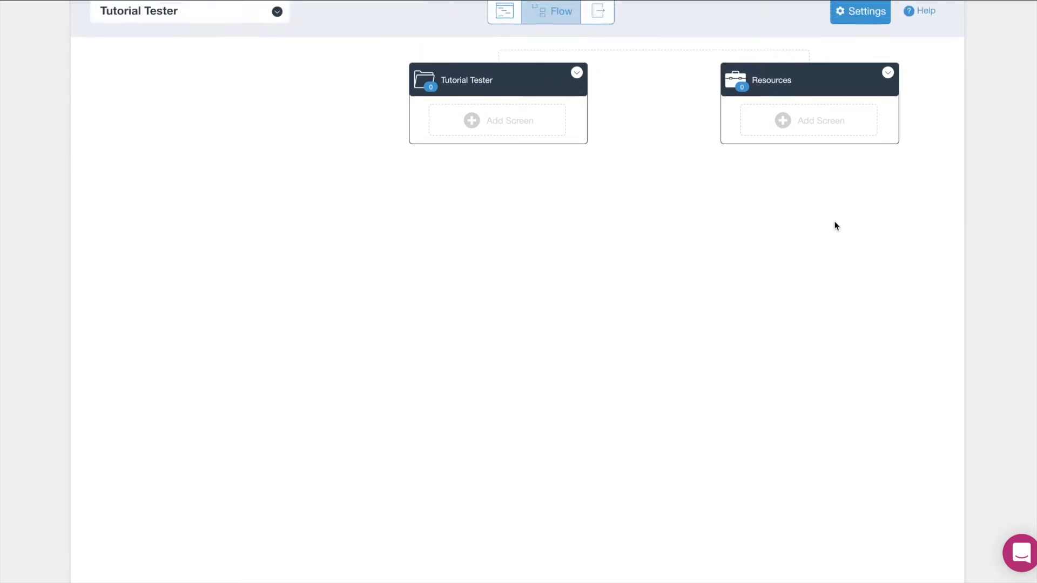
scroll(834, 223, up, 1)
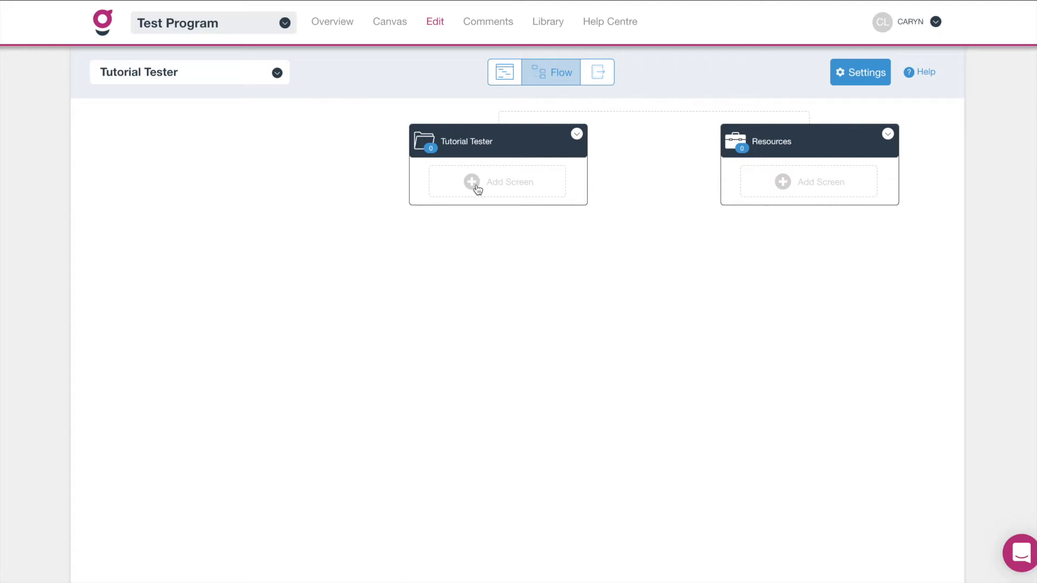
click(475, 187)
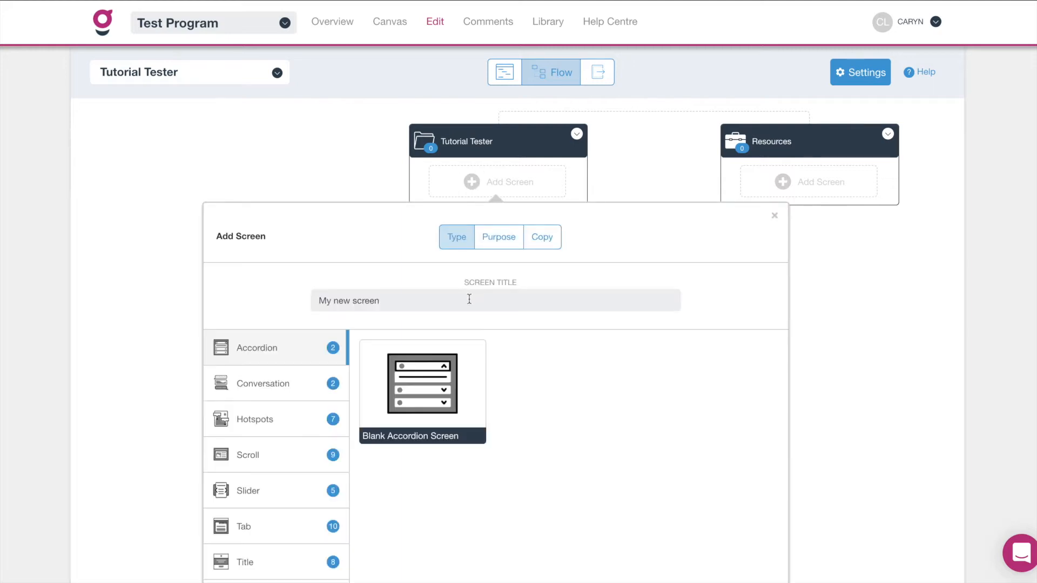
click(437, 300)
drag(425, 301, 285, 300)
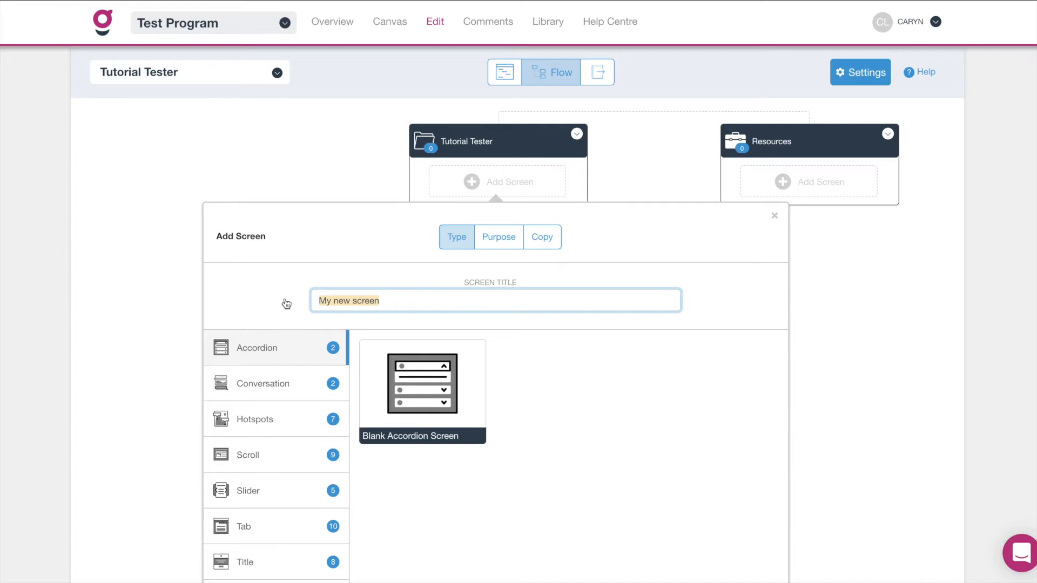
text(Welcome)
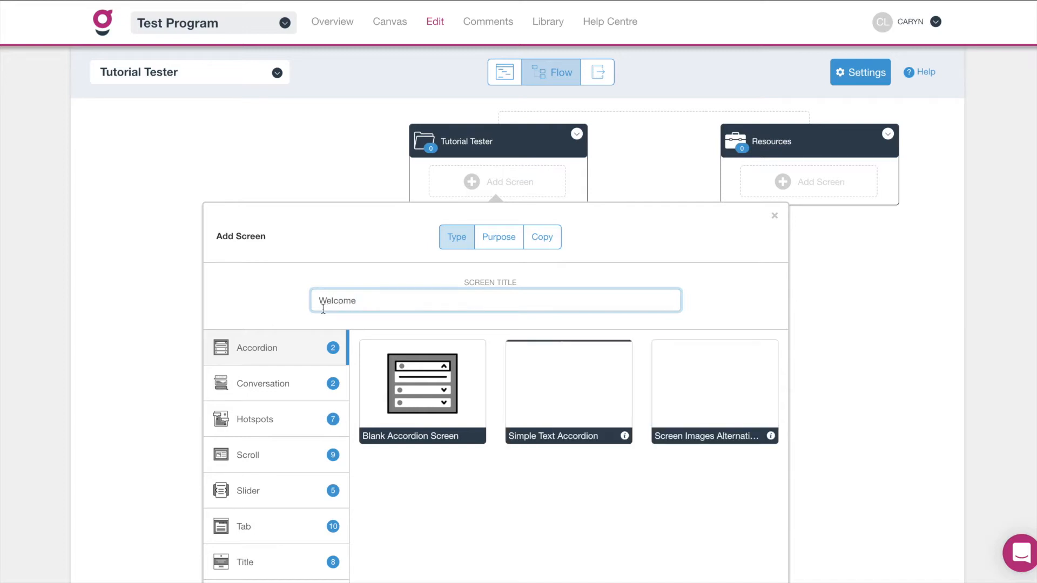
text( to this unit)
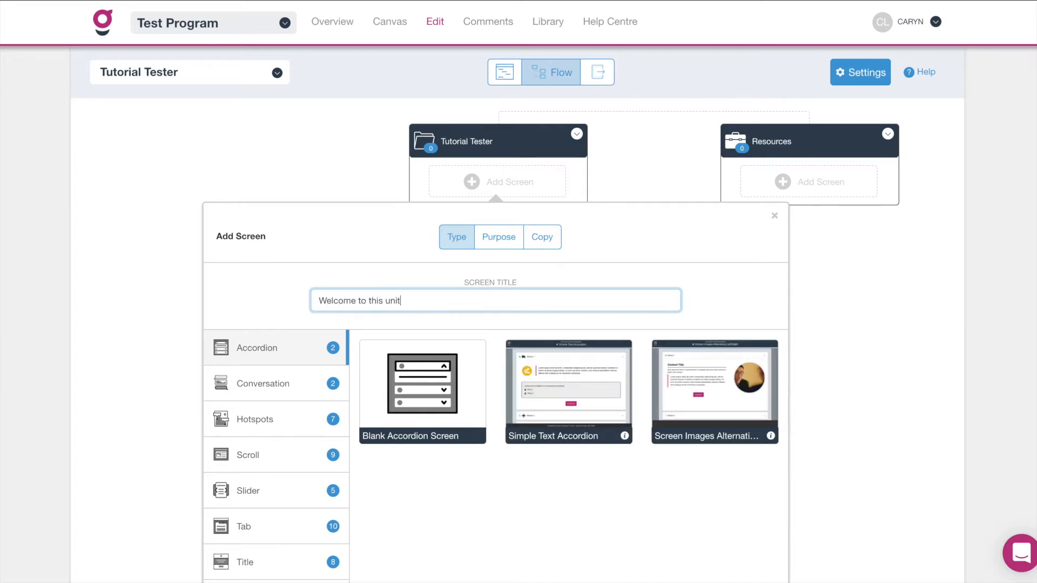
Insert the Blank Conversation Screen template for it.
scroll(283, 406, down, 2)
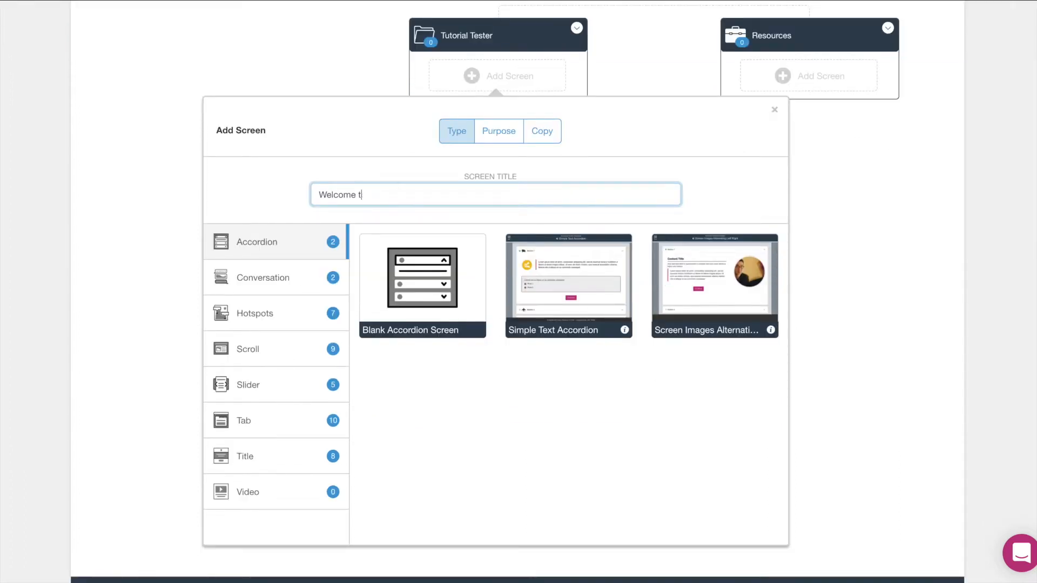
click(284, 284)
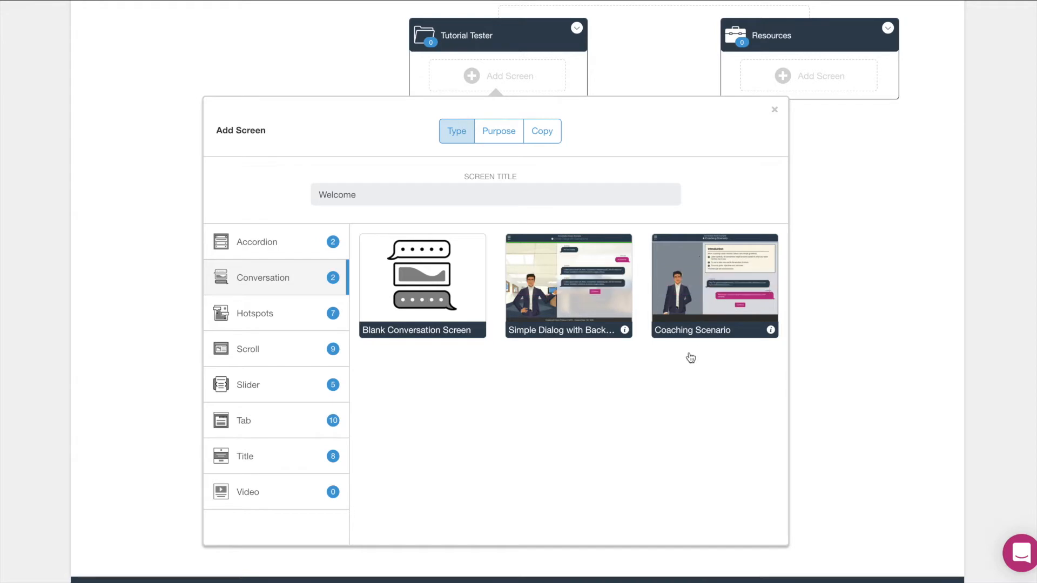
mouse_move(469, 327)
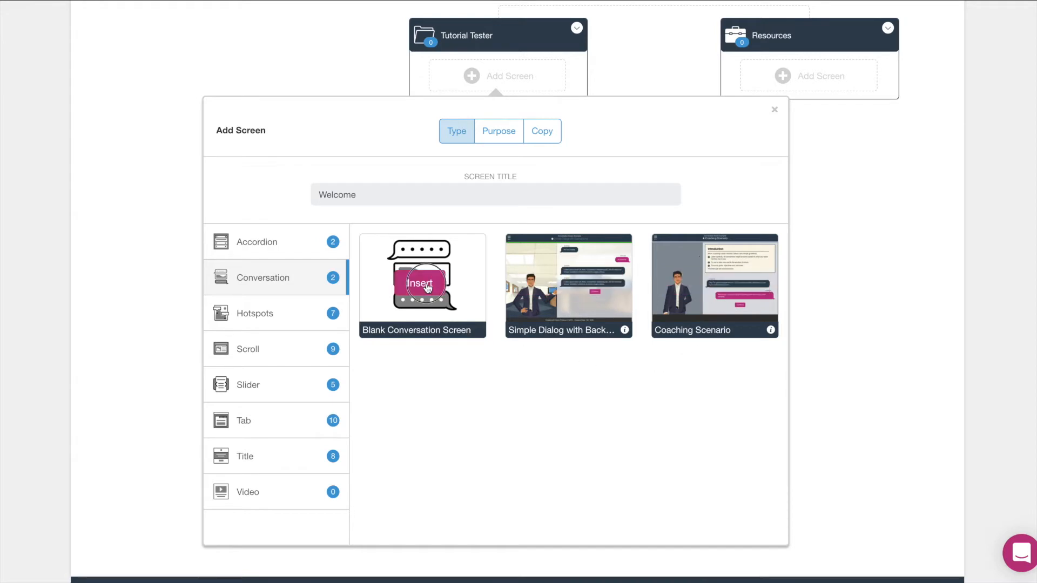
click(427, 286)
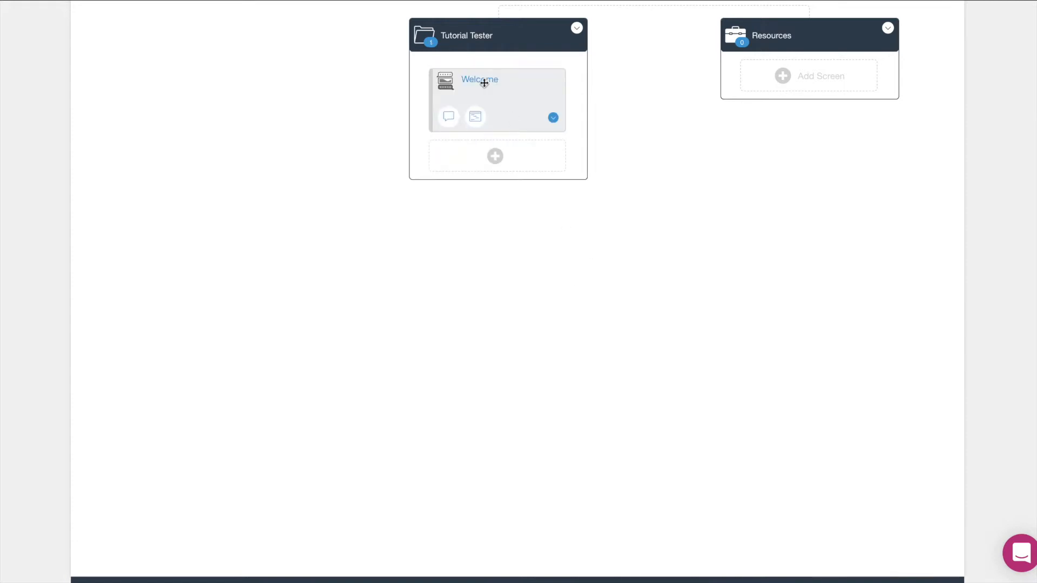
Open the Welcome screen, compare Purpose and Type template views, and bring up the new-content panel.
click(485, 80)
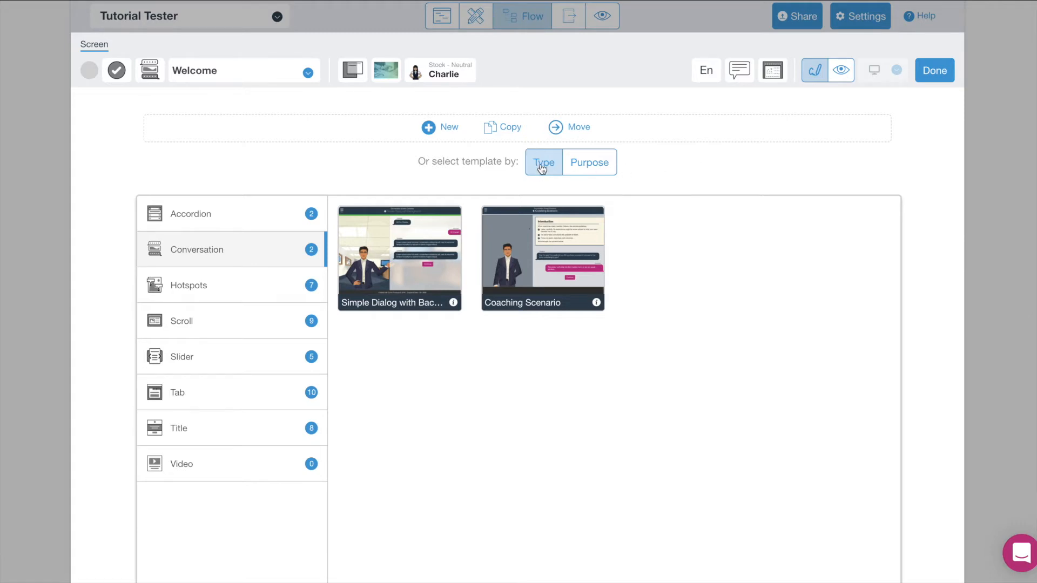
click(591, 169)
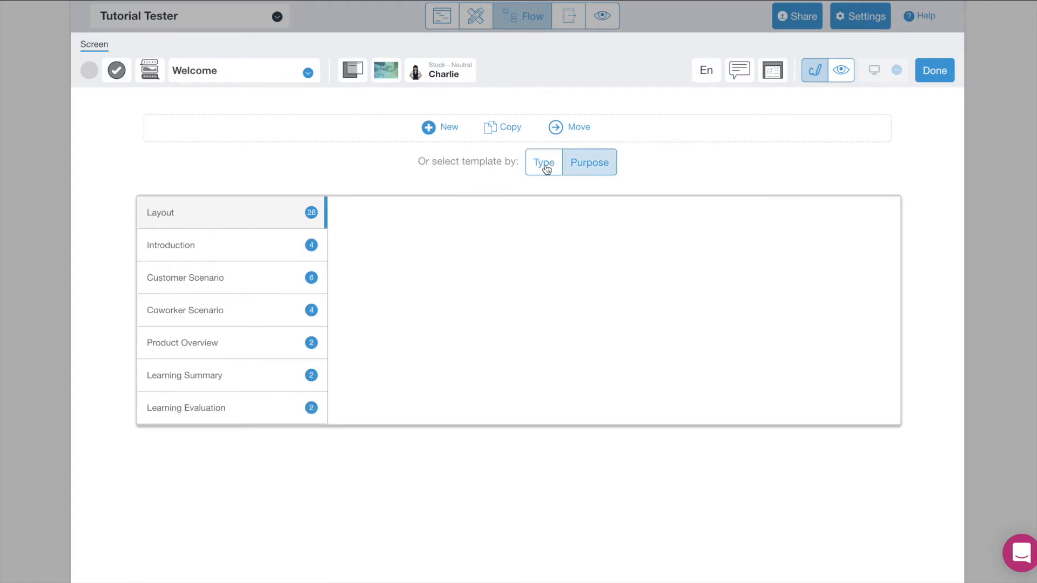
click(545, 168)
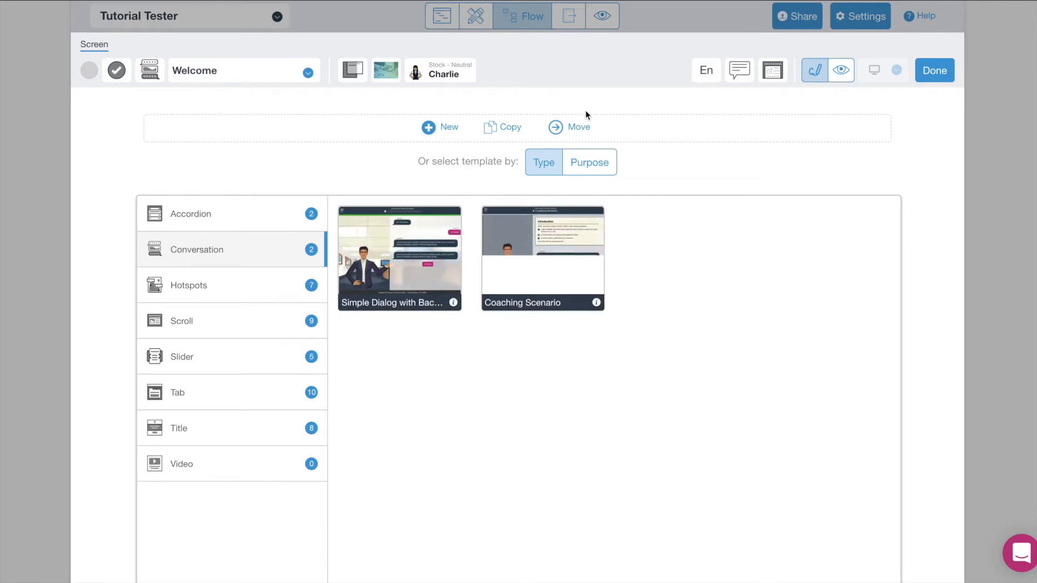
click(444, 130)
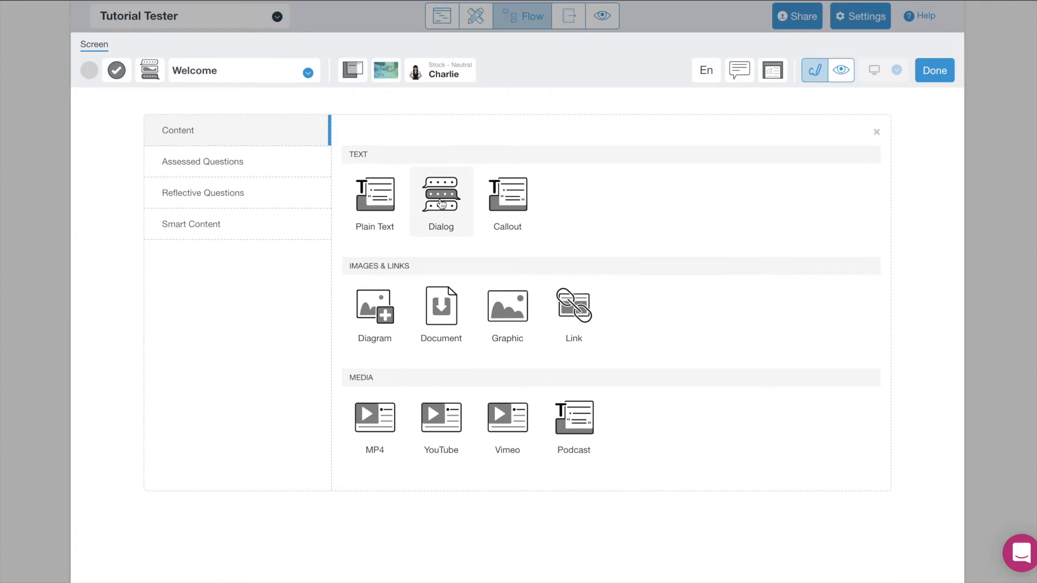
Add a Dialog block titled 'Welcome' and open it for editing.
click(441, 204)
click(367, 172)
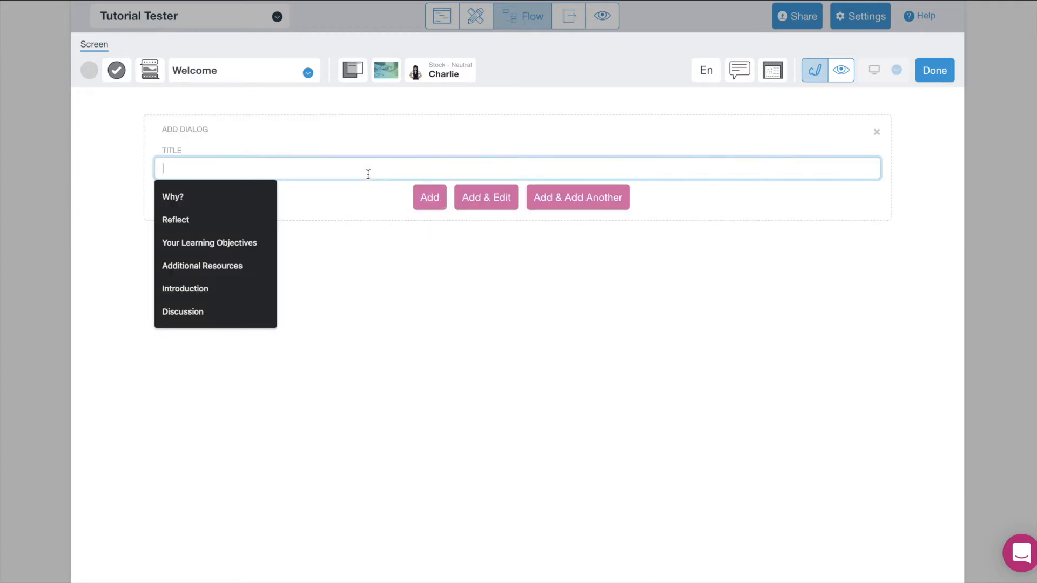
text(Welcome)
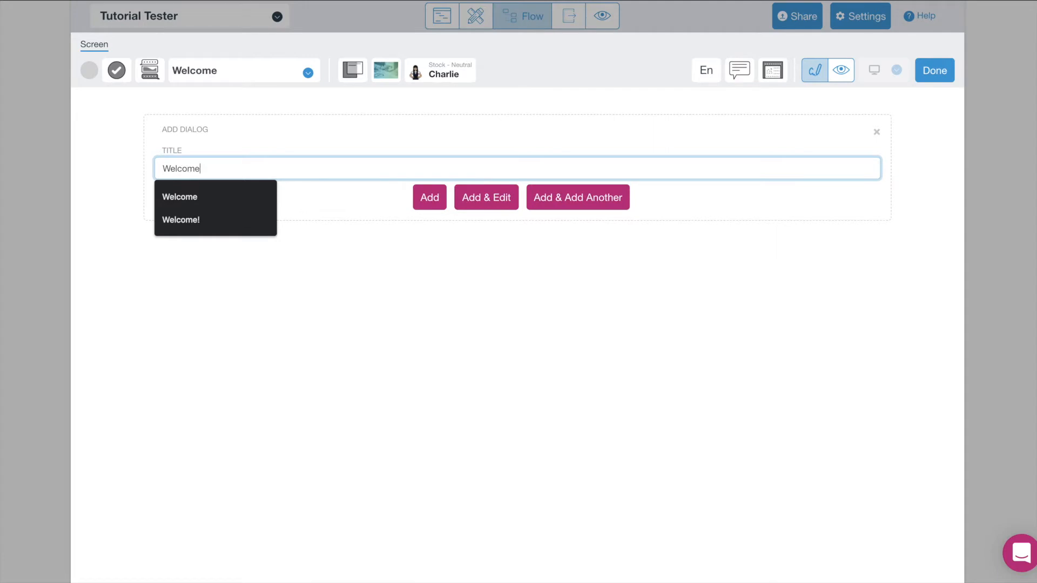
click(490, 198)
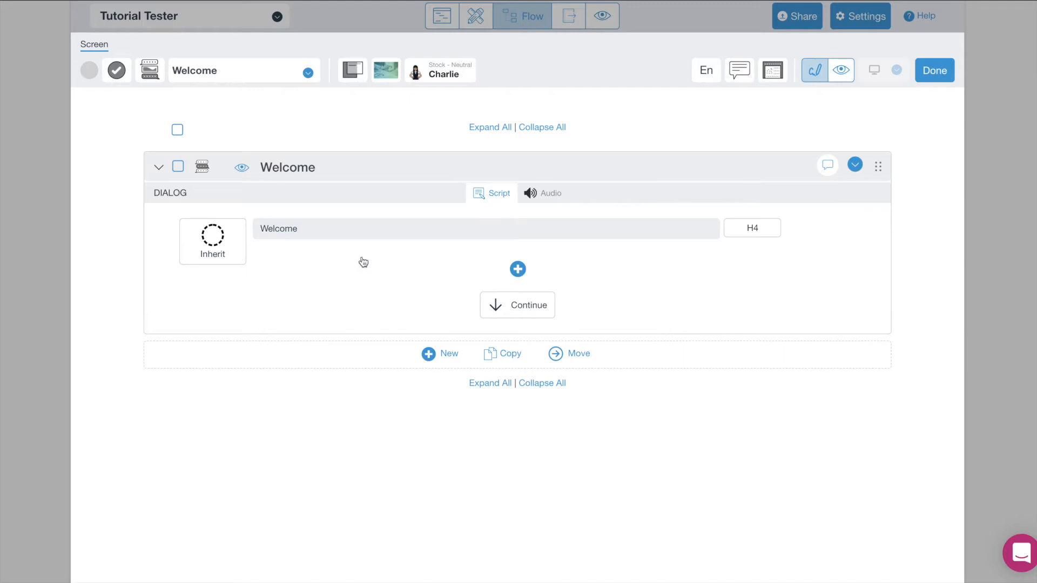
Hide the Welcome dialog heading and open the settings for character Charlie.
click(328, 235)
click(243, 169)
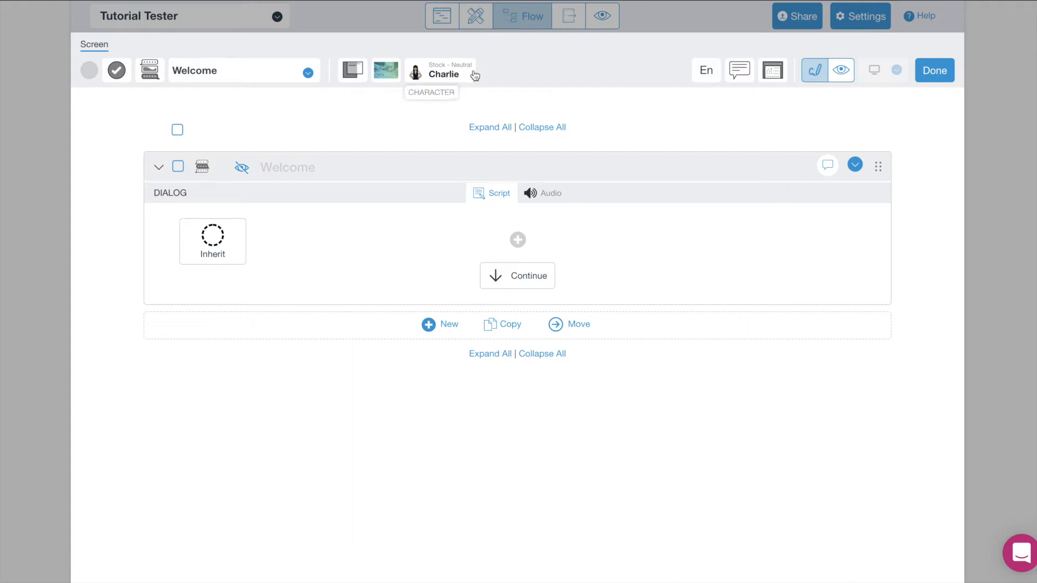
click(460, 75)
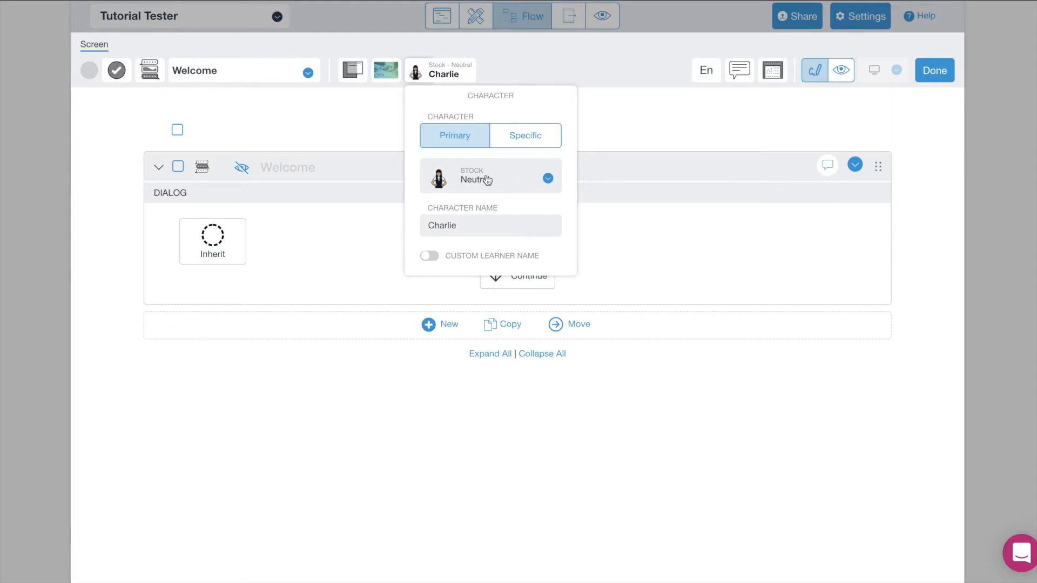
Keep the Primary Stock Neutral character and open it in the character editor.
click(520, 138)
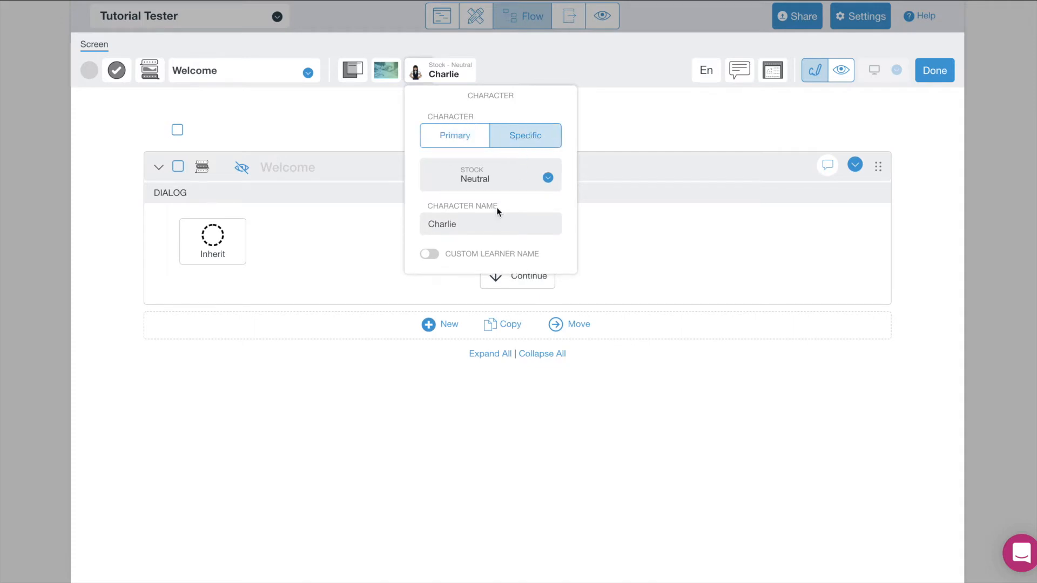
click(474, 142)
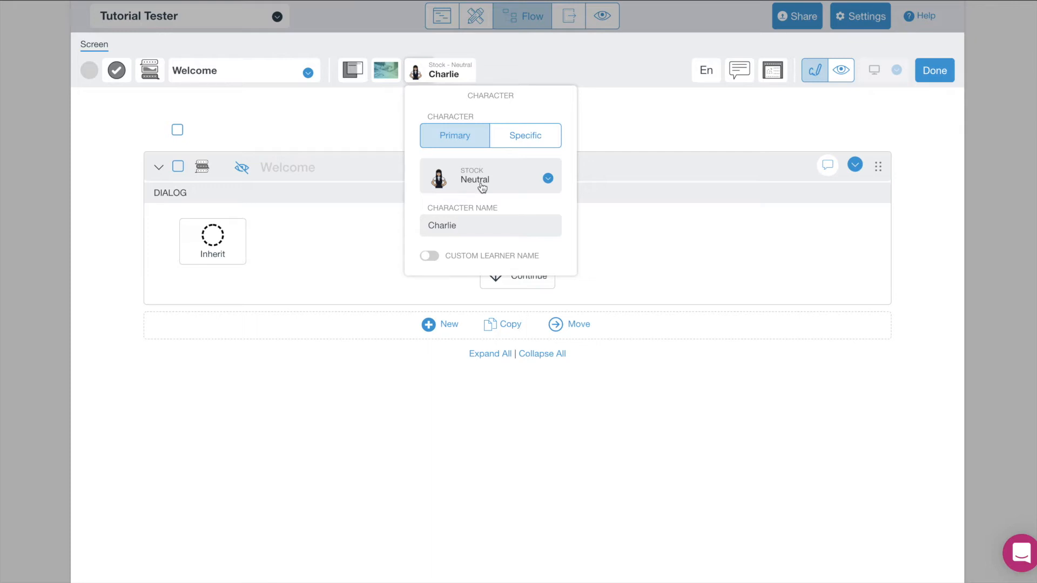
click(548, 180)
click(521, 201)
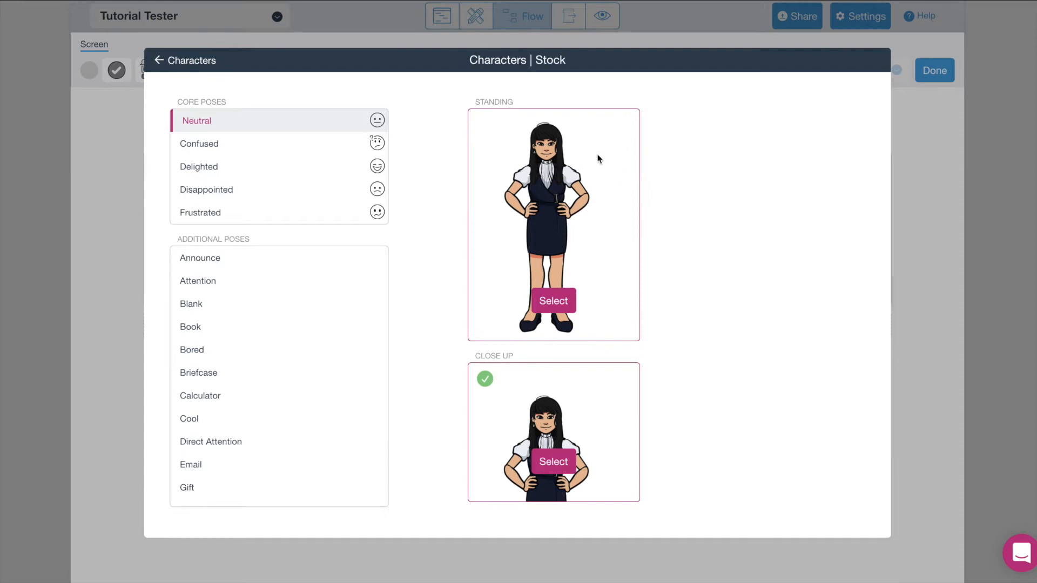
Return to the full character list and load more stock characters.
click(201, 63)
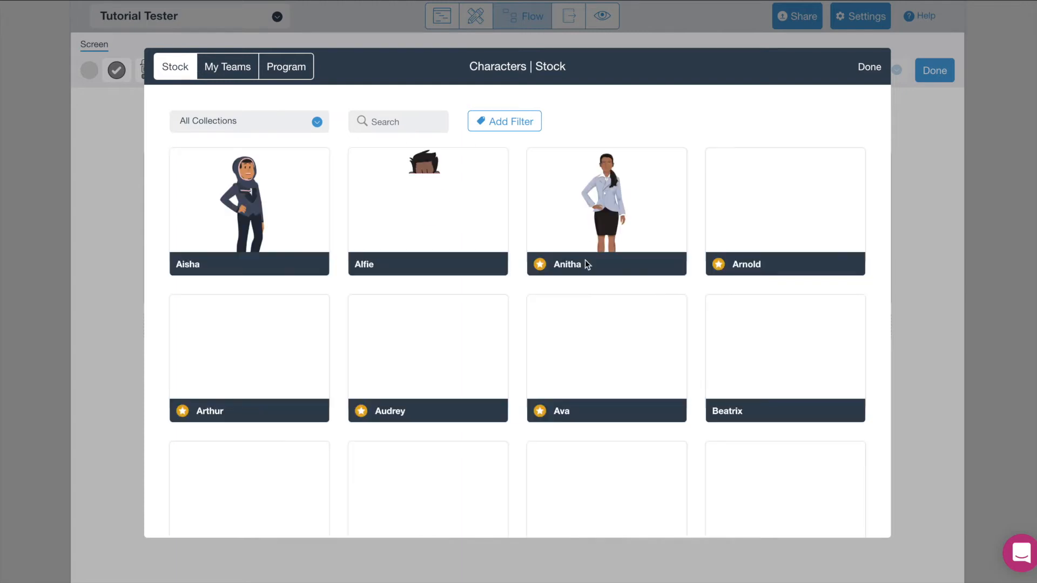
scroll(881, 305, down, 1)
scroll(882, 305, up, 1)
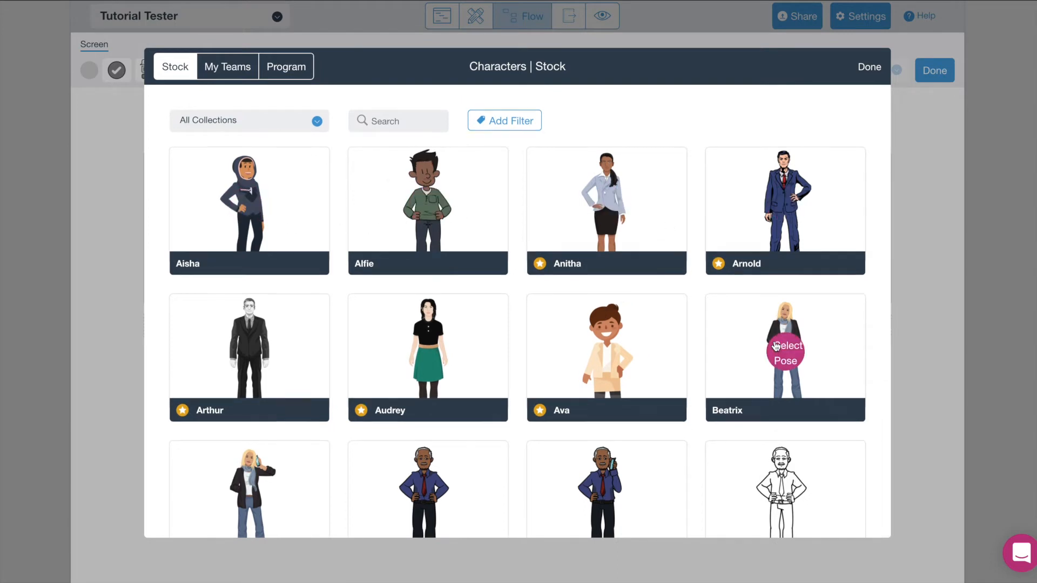
scroll(773, 341, down, 5)
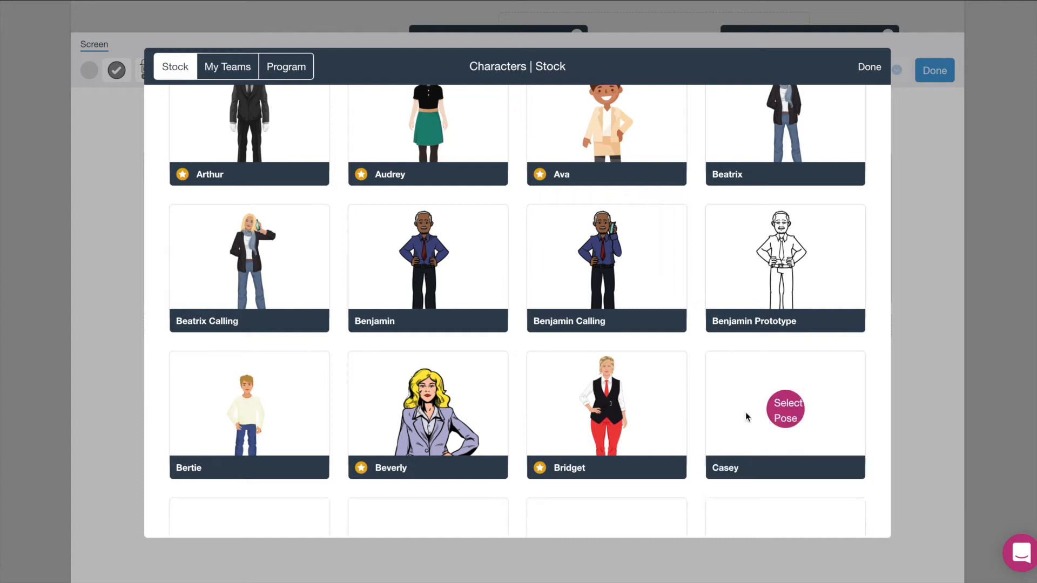
scroll(714, 407, down, 6)
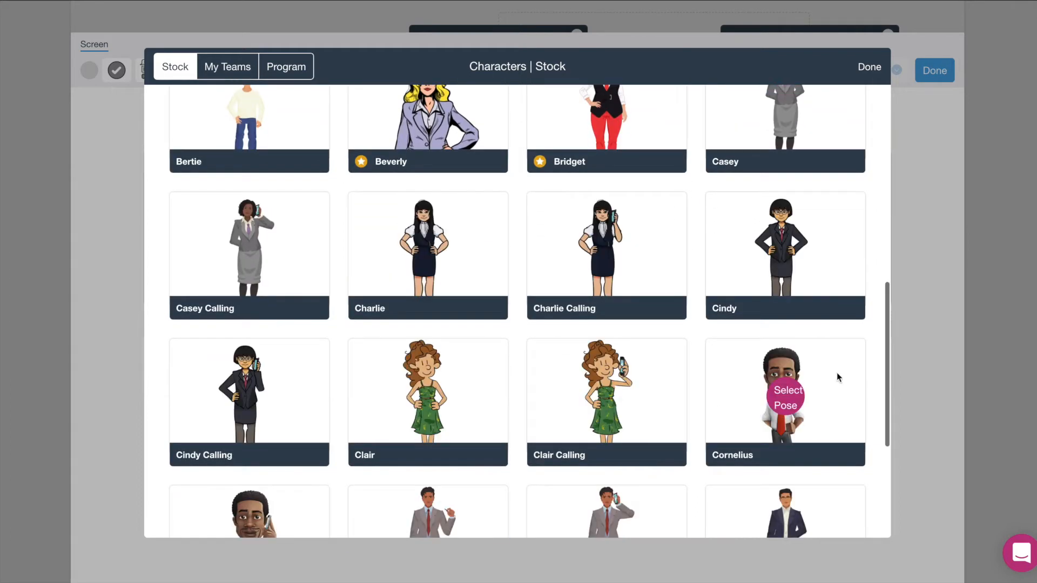
scroll(872, 391, down, 5)
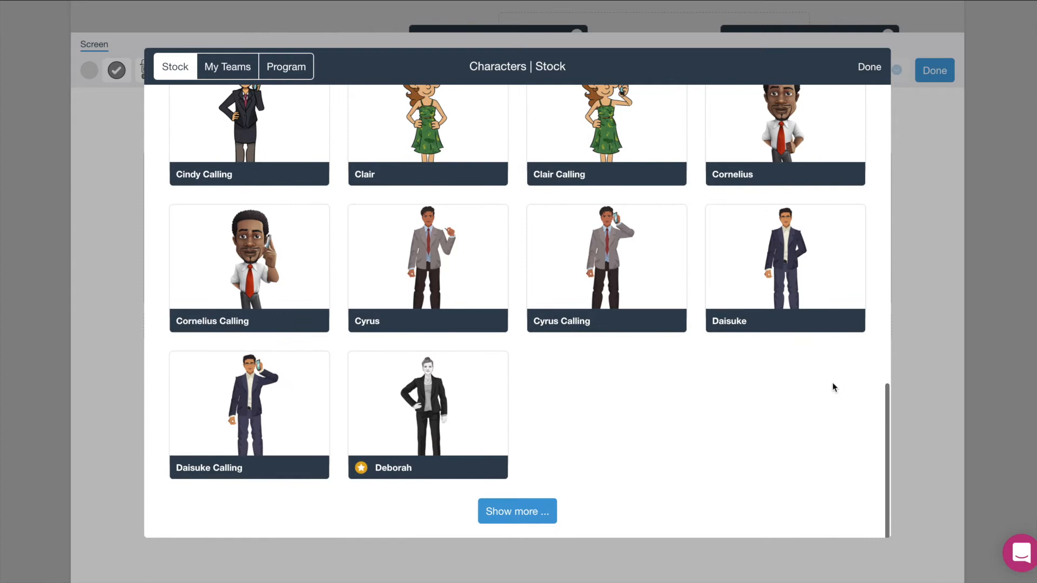
click(533, 510)
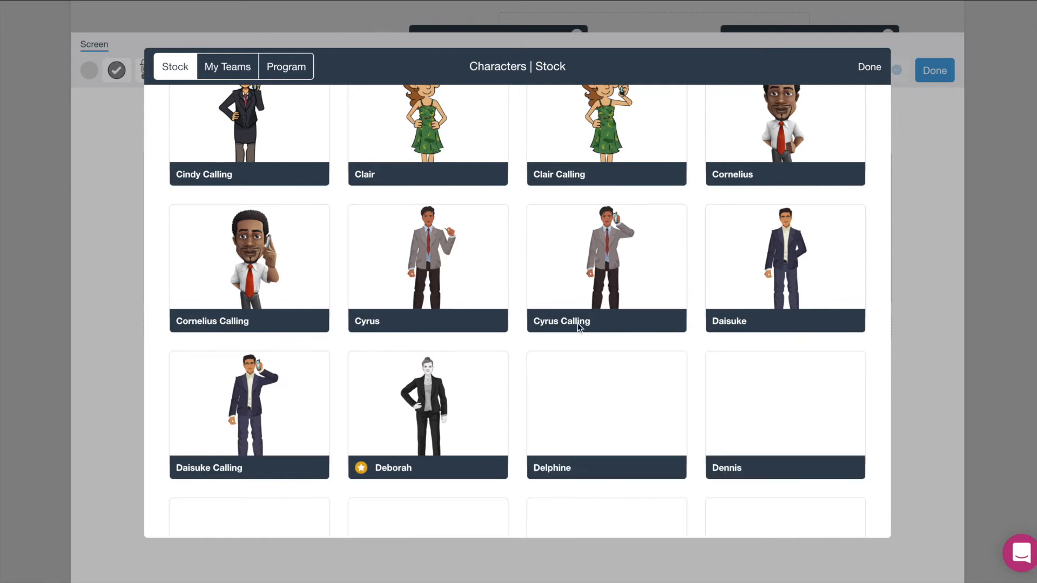
Browse the stock characters down to Fakir, then switch to the My Teams characters.
scroll(697, 389, down, 7)
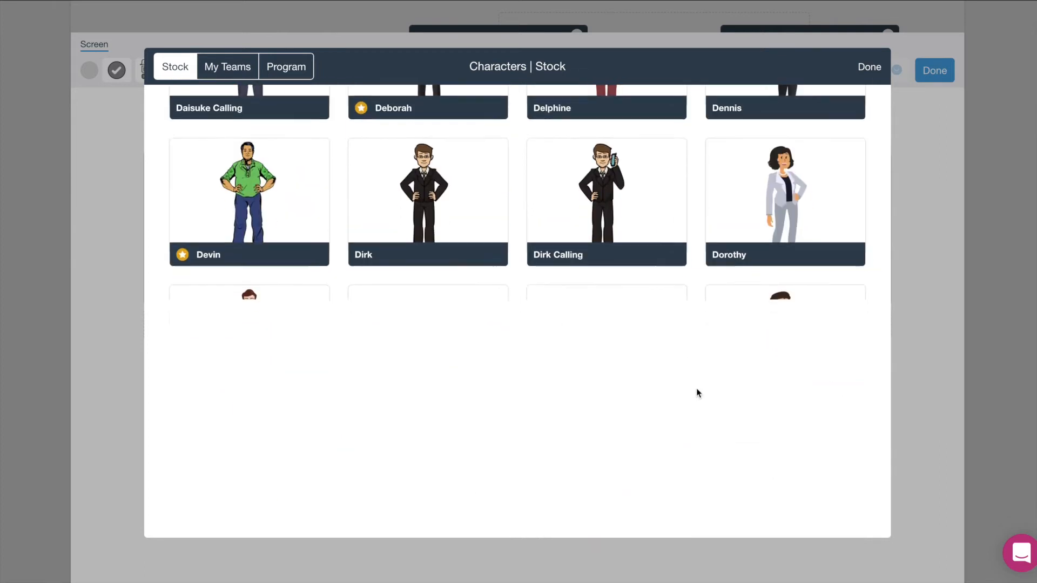
scroll(511, 369, down, 3)
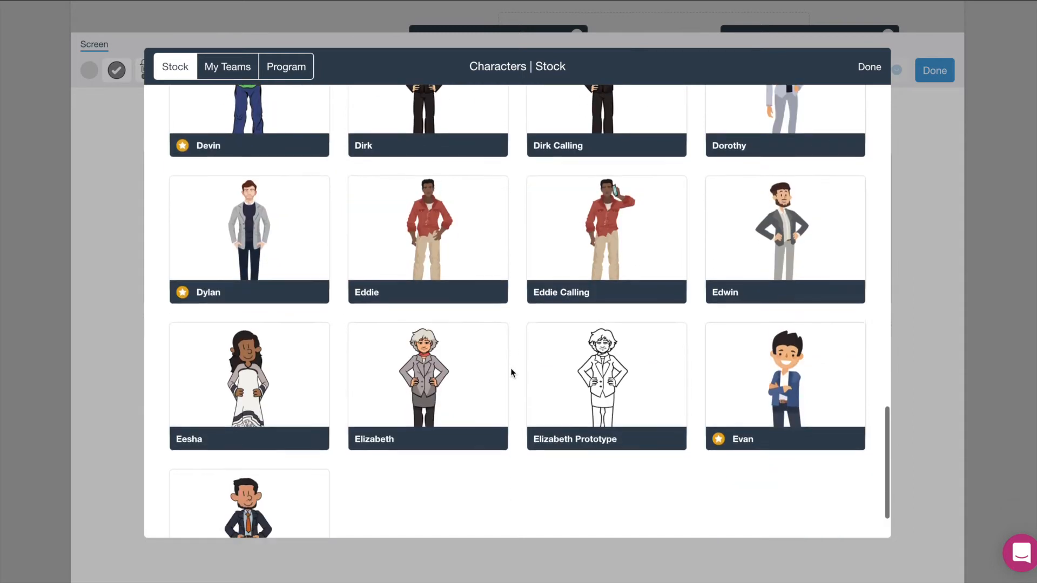
scroll(382, 393, down, 1)
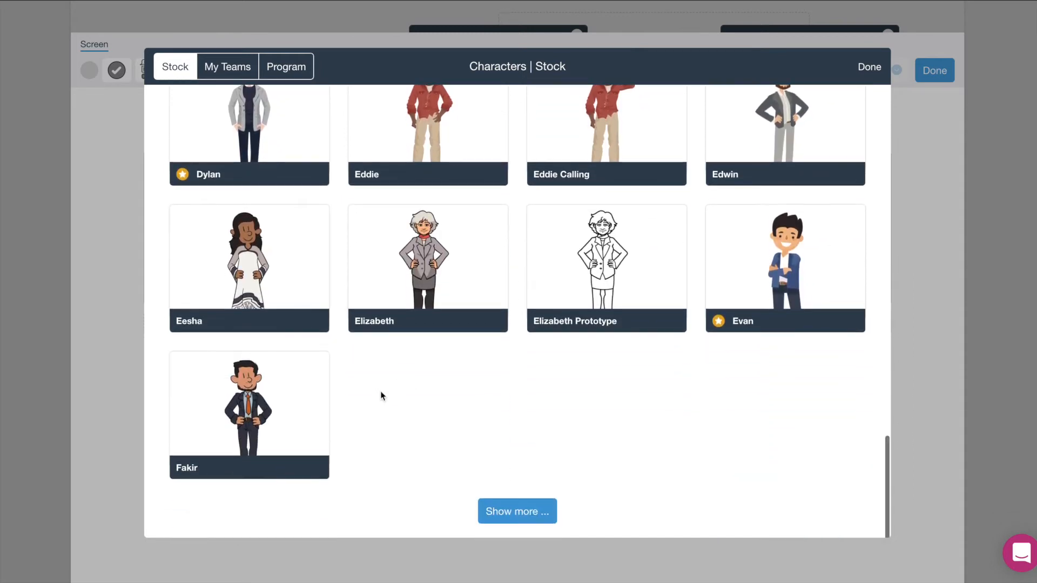
click(233, 72)
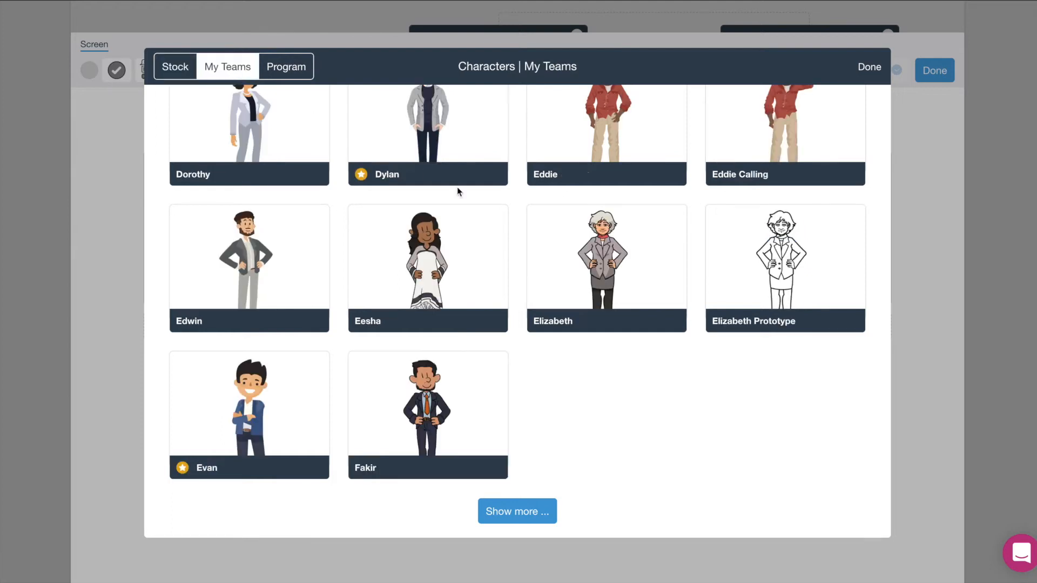
Browse the team's characters and load more of them.
scroll(717, 210, up, 5)
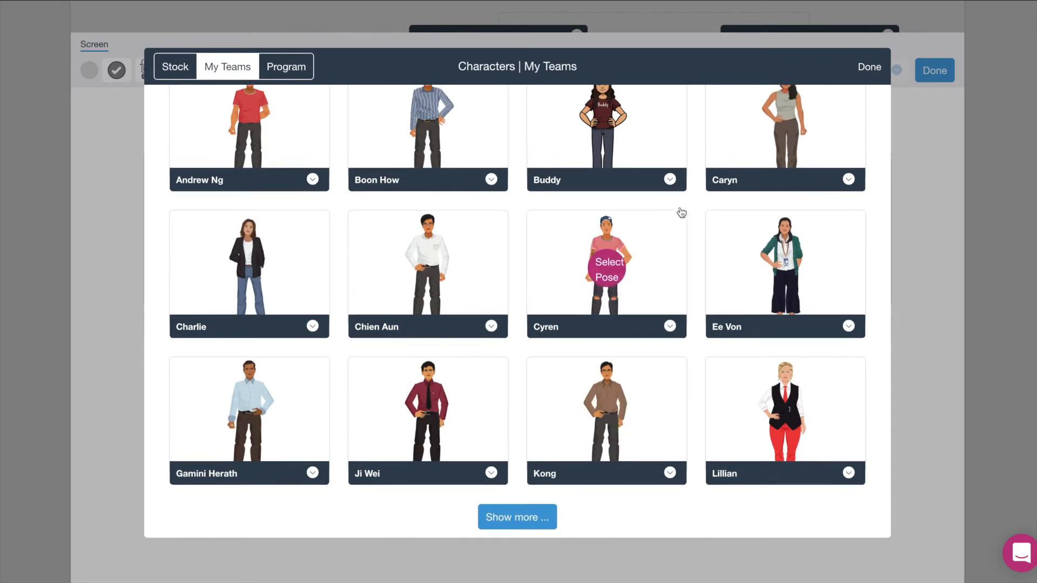
scroll(682, 212, up, 4)
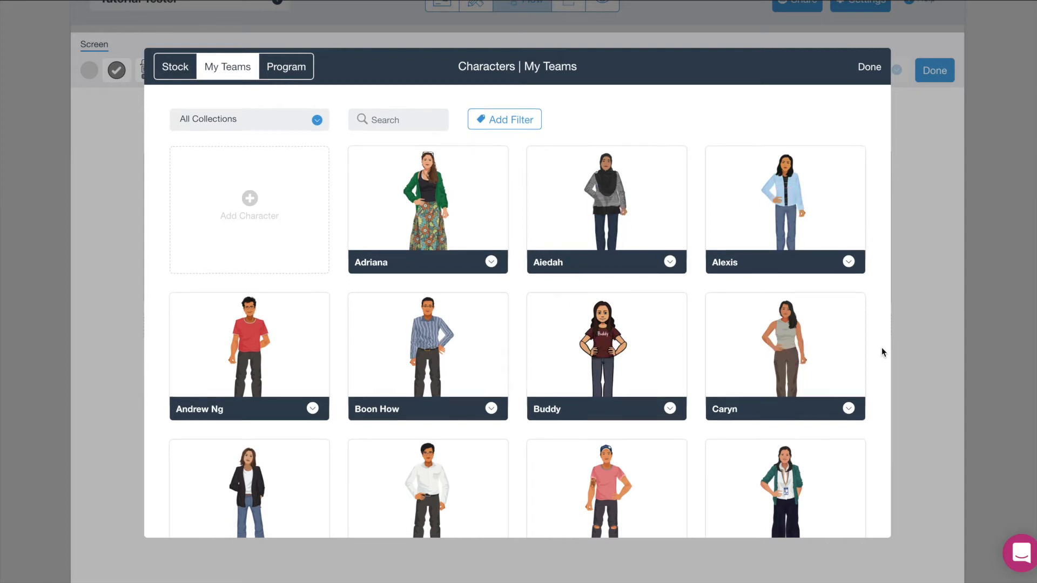
scroll(882, 349, down, 4)
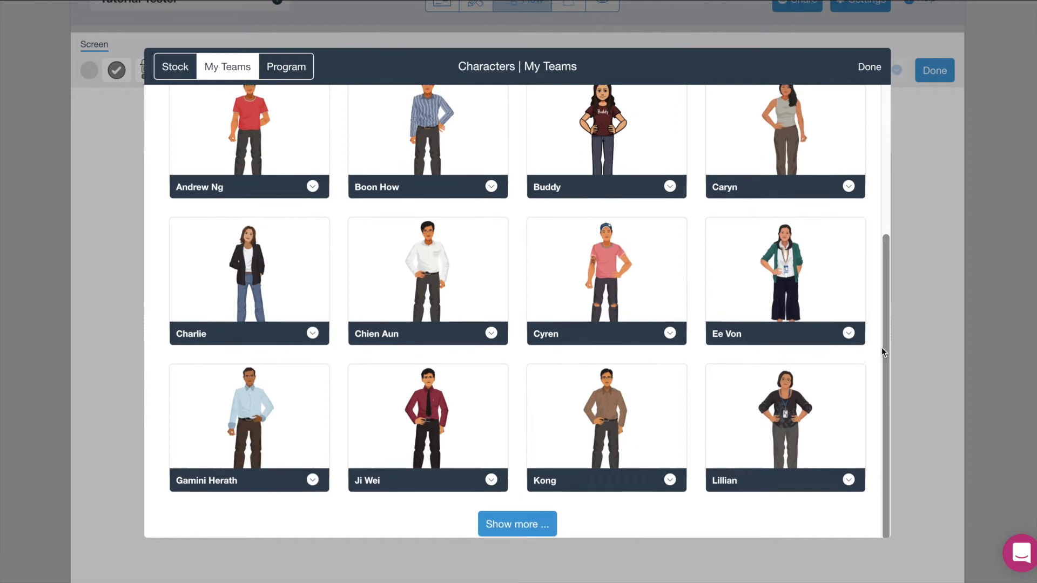
scroll(881, 348, up, 2)
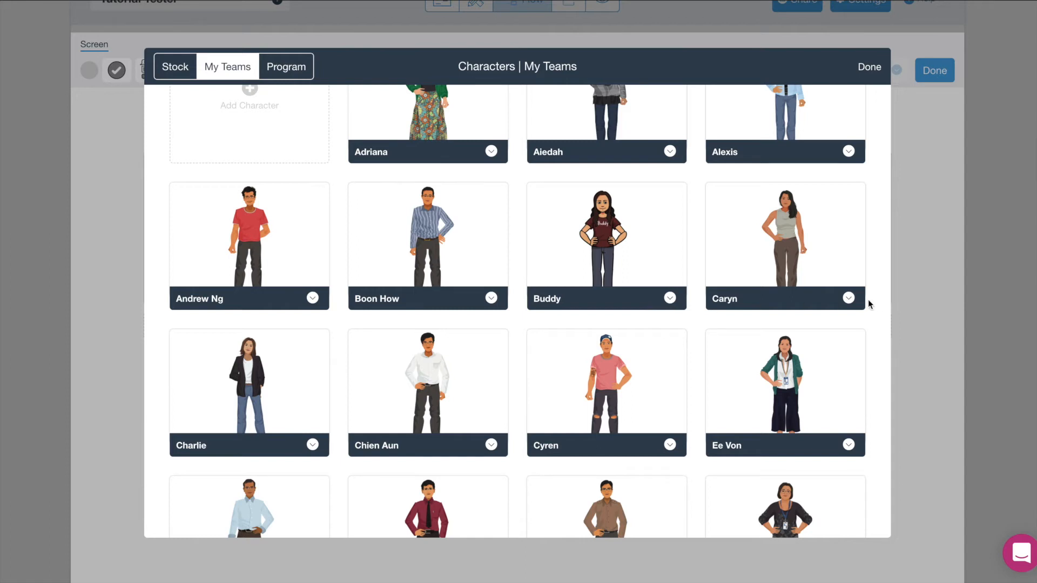
scroll(882, 307, down, 1)
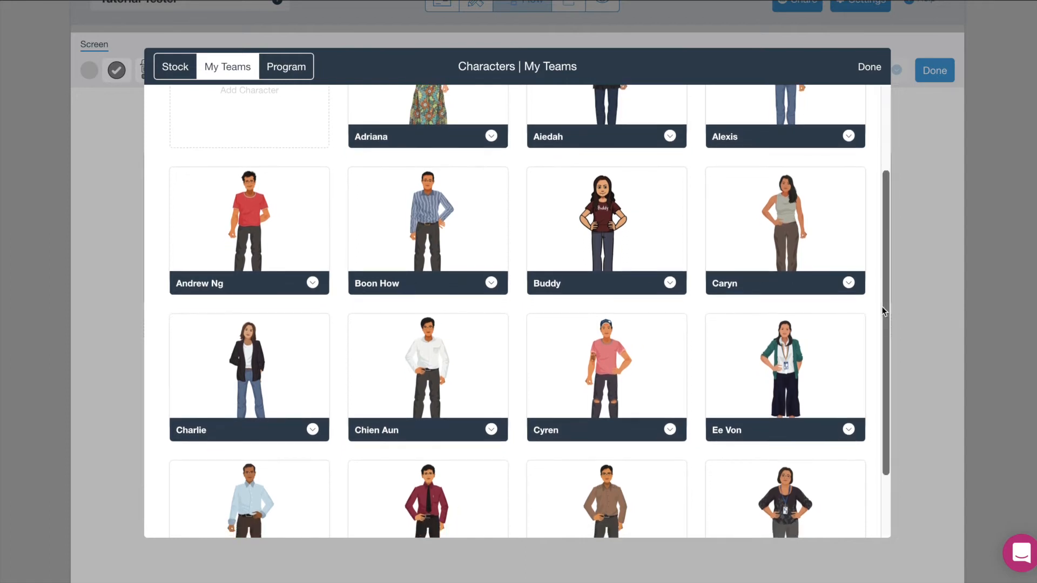
scroll(872, 329, down, 1)
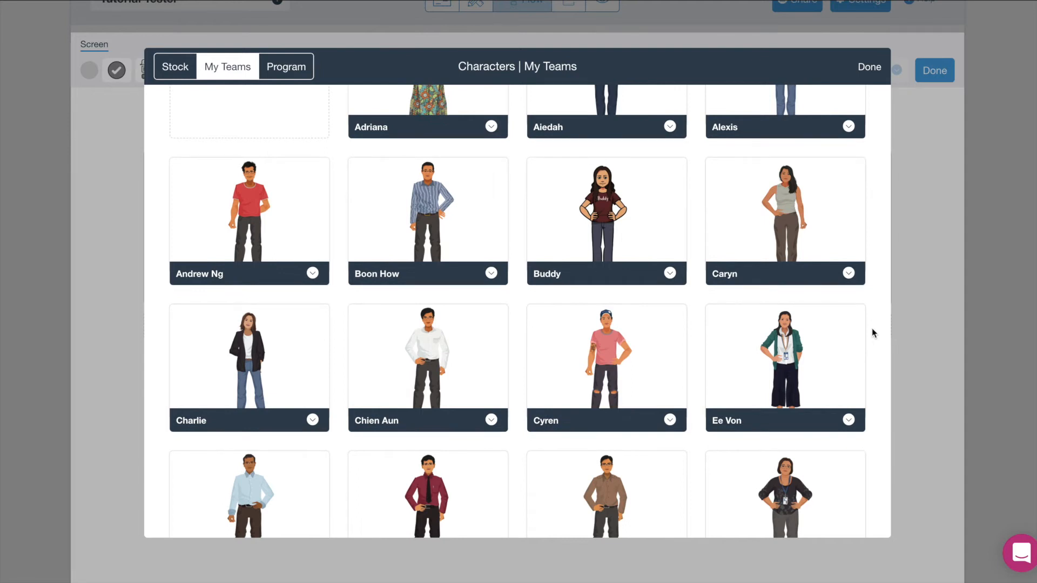
scroll(871, 331, down, 5)
click(521, 526)
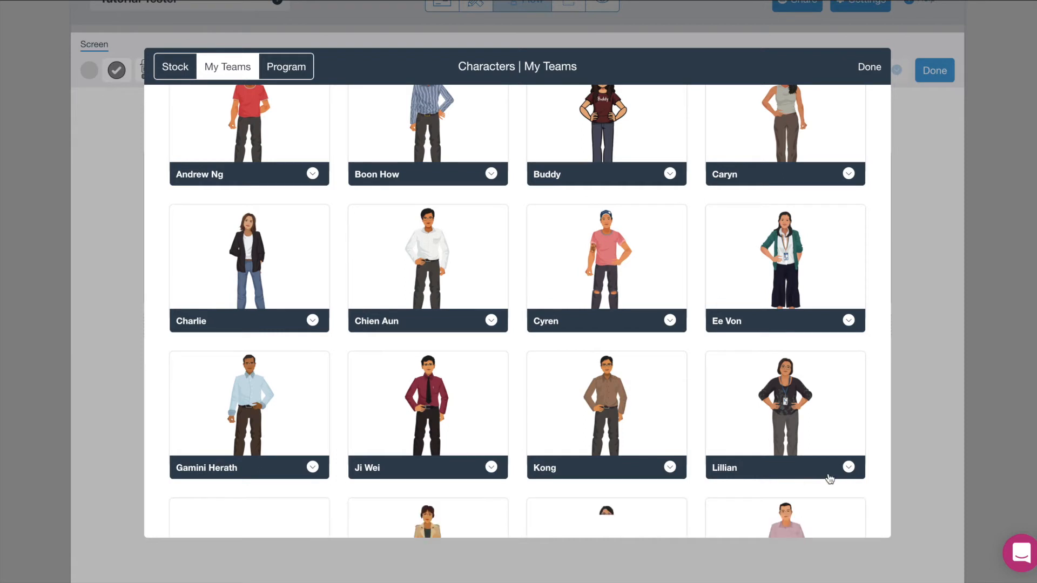
scroll(830, 479, down, 8)
scroll(800, 456, down, 1)
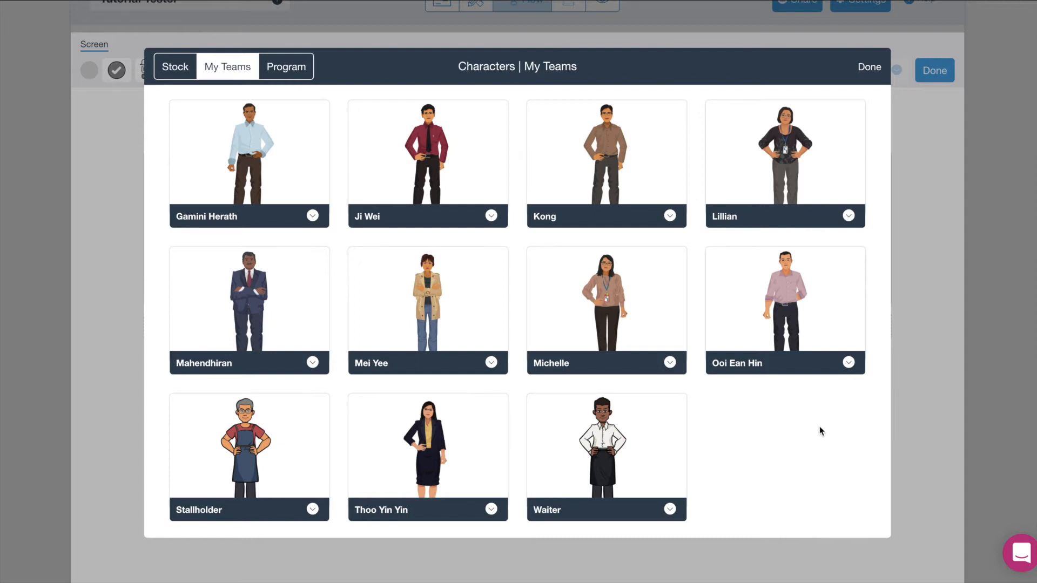
scroll(820, 430, up, 1)
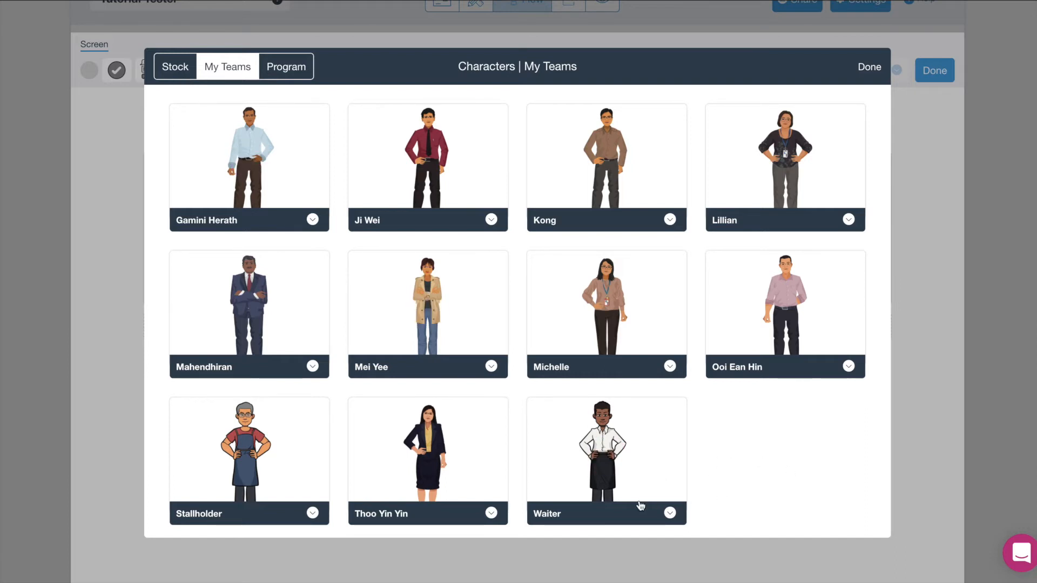
Choose Caryn in her standing Neutral pose as the screen character.
mouse_move(247, 487)
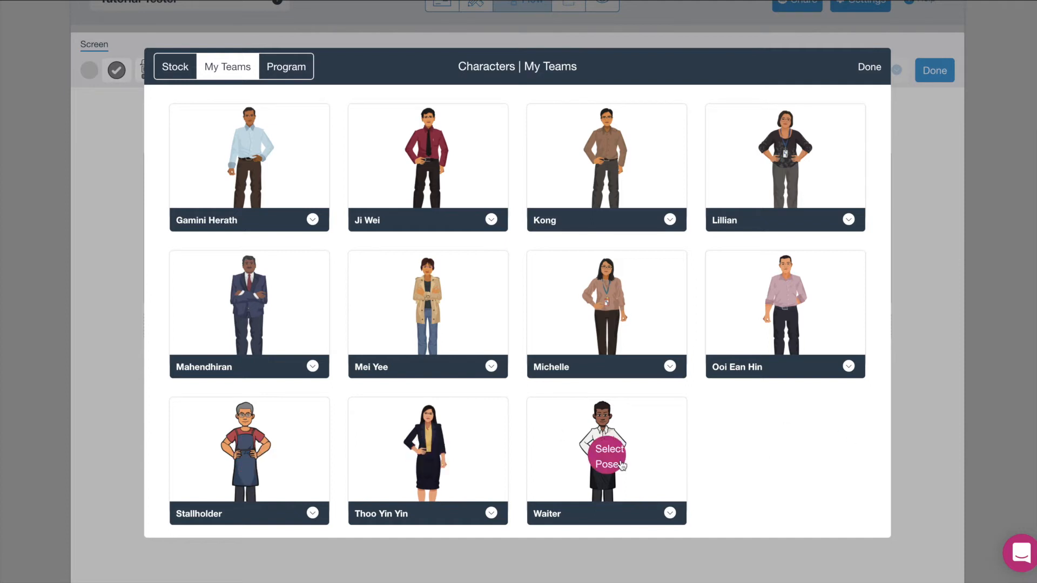
scroll(815, 443, up, 6)
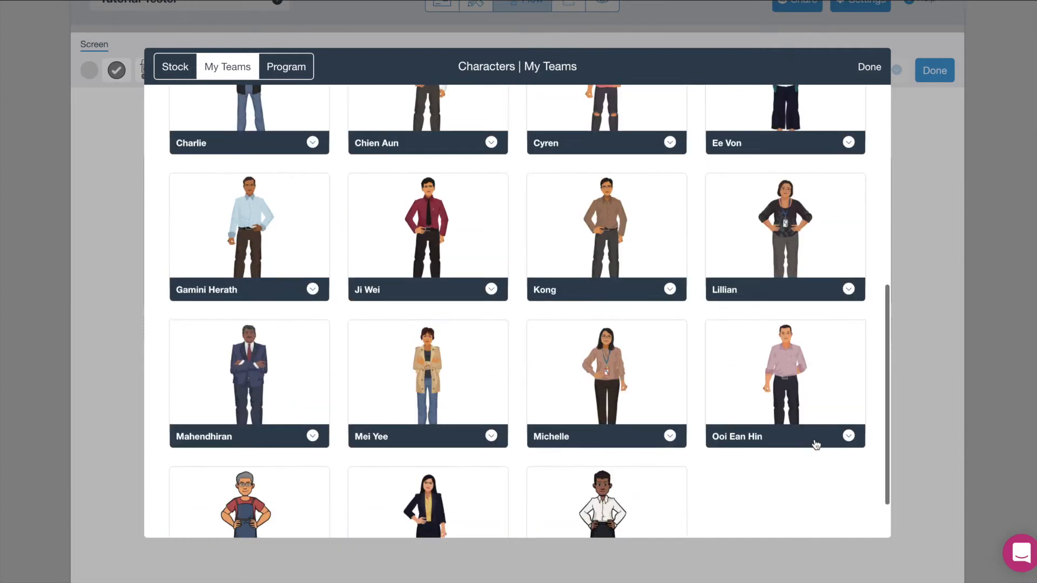
scroll(816, 444, up, 3)
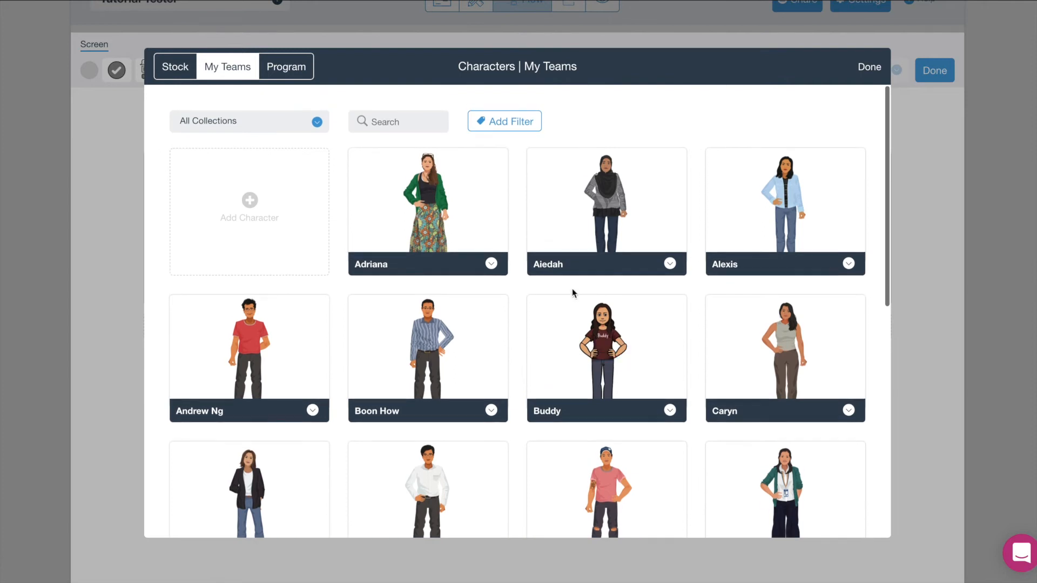
mouse_move(789, 341)
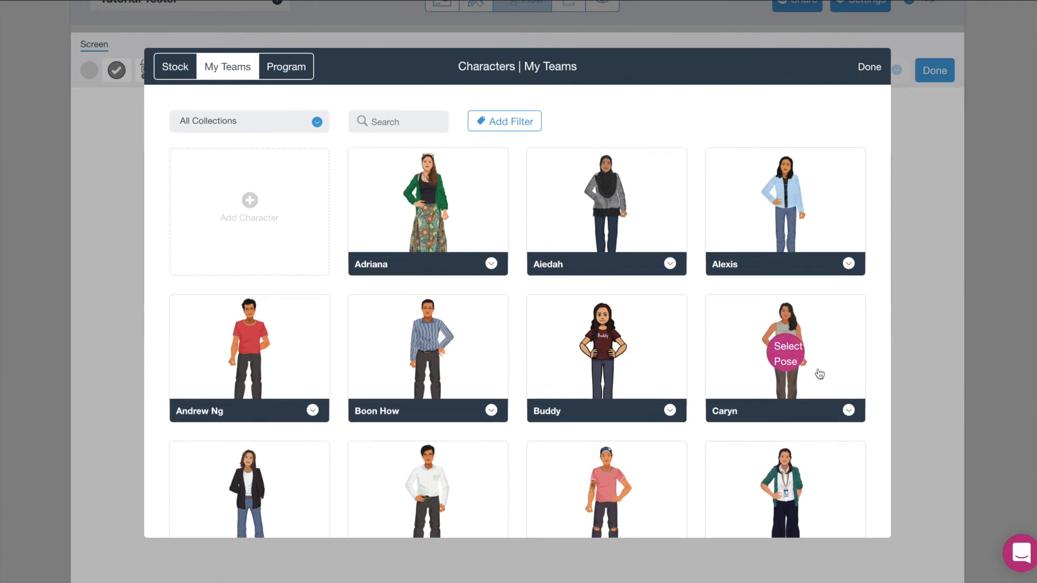
click(786, 351)
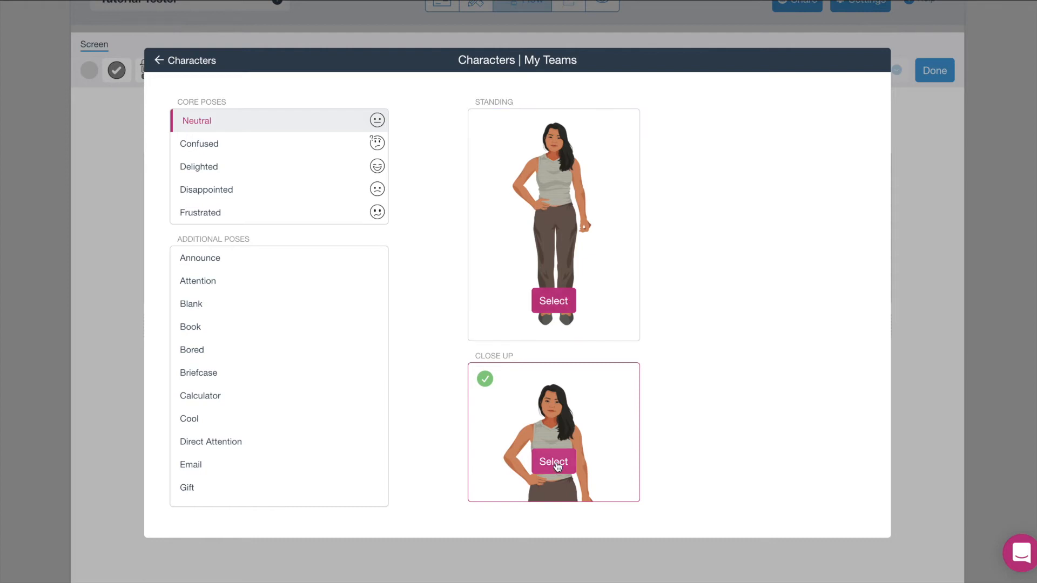
click(554, 301)
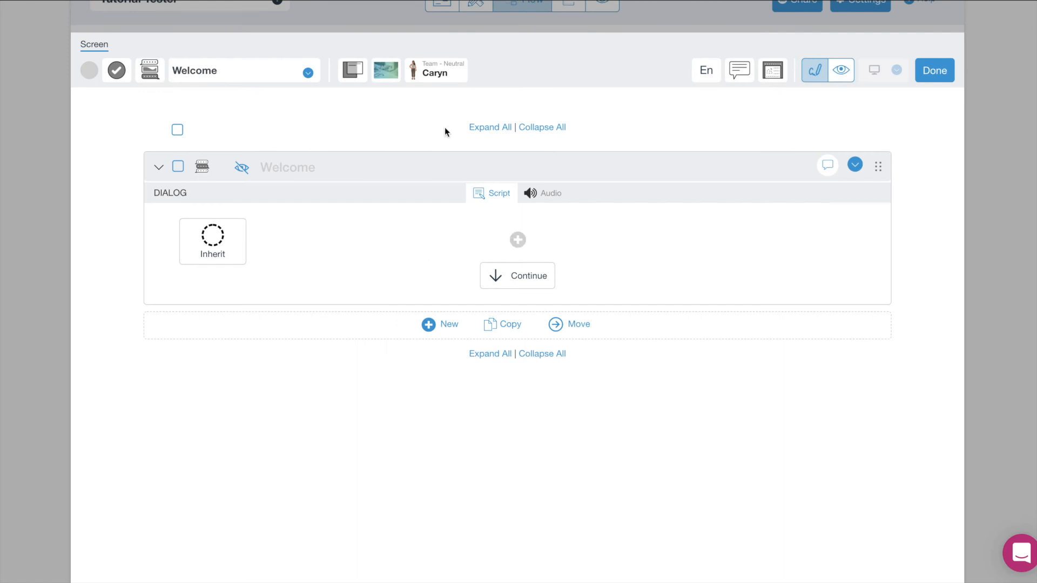
Set the screen background to the team image Building 2 Exterior 1.
click(391, 75)
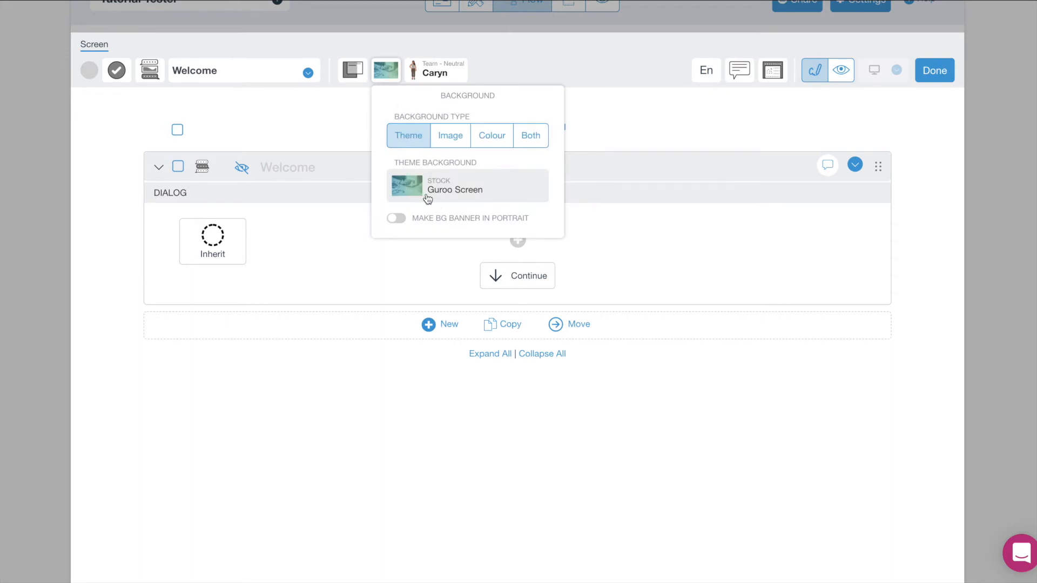
click(446, 144)
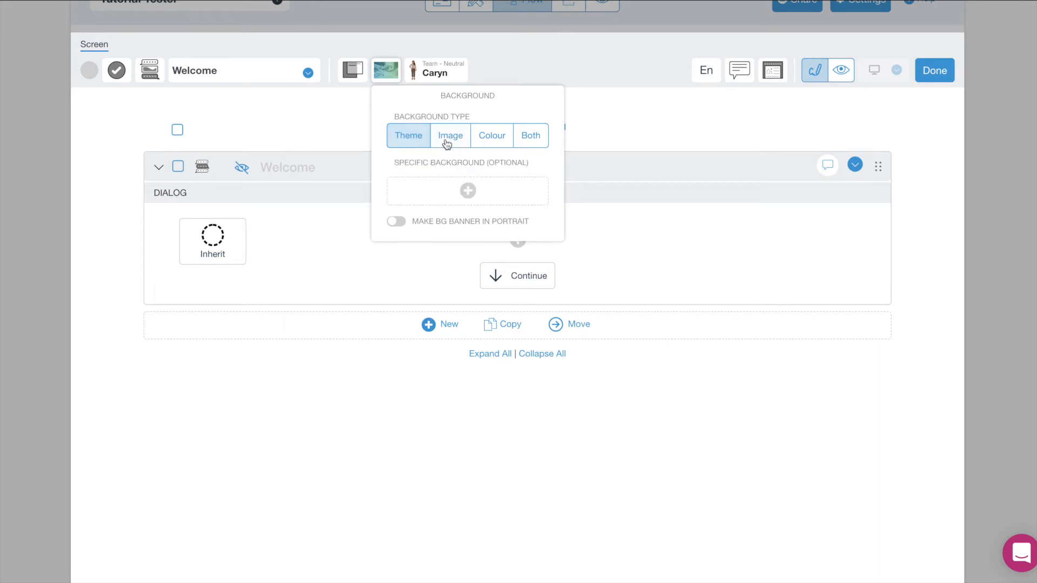
click(469, 195)
click(467, 221)
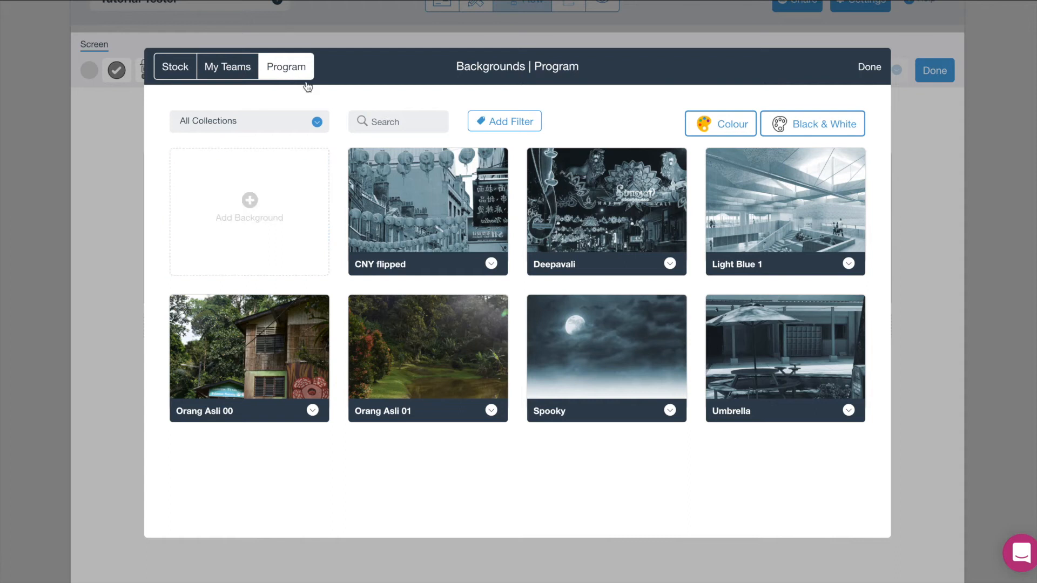
click(239, 69)
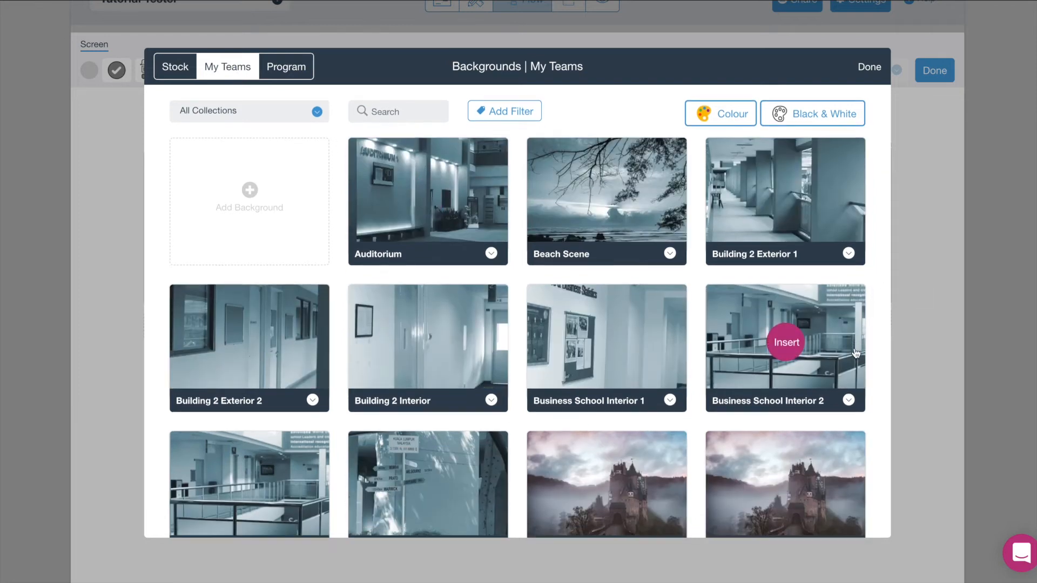
scroll(859, 352, down, 3)
scroll(856, 353, up, 2)
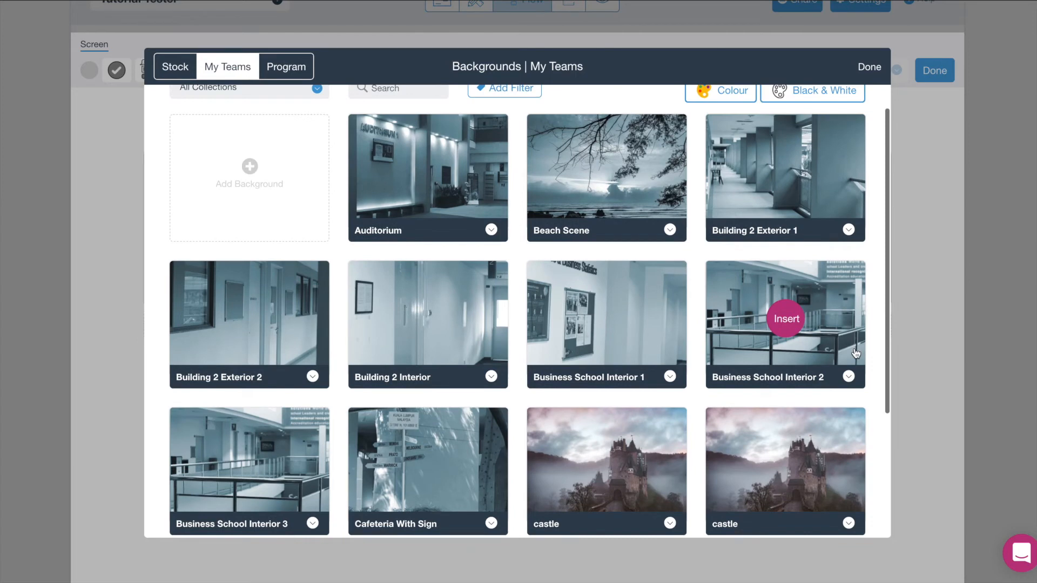
click(789, 181)
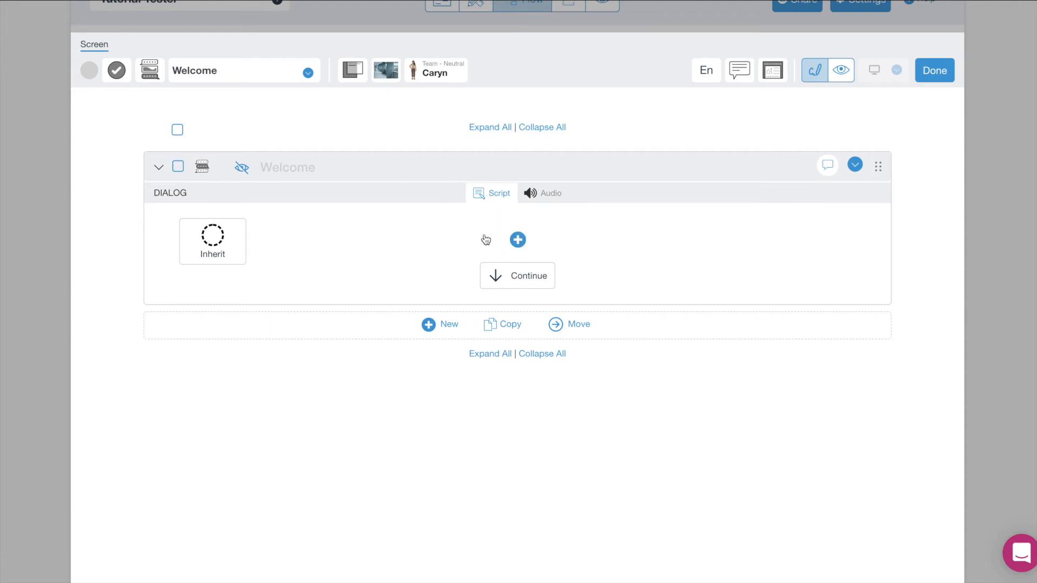
Add two character lines: Caryn's module welcome and her self-introduction.
click(519, 241)
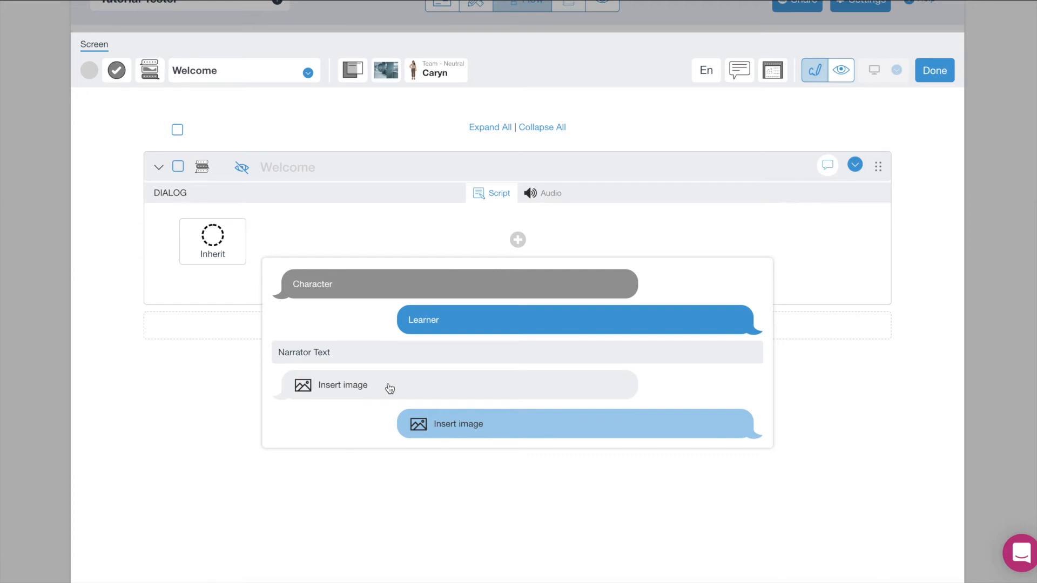
click(378, 281)
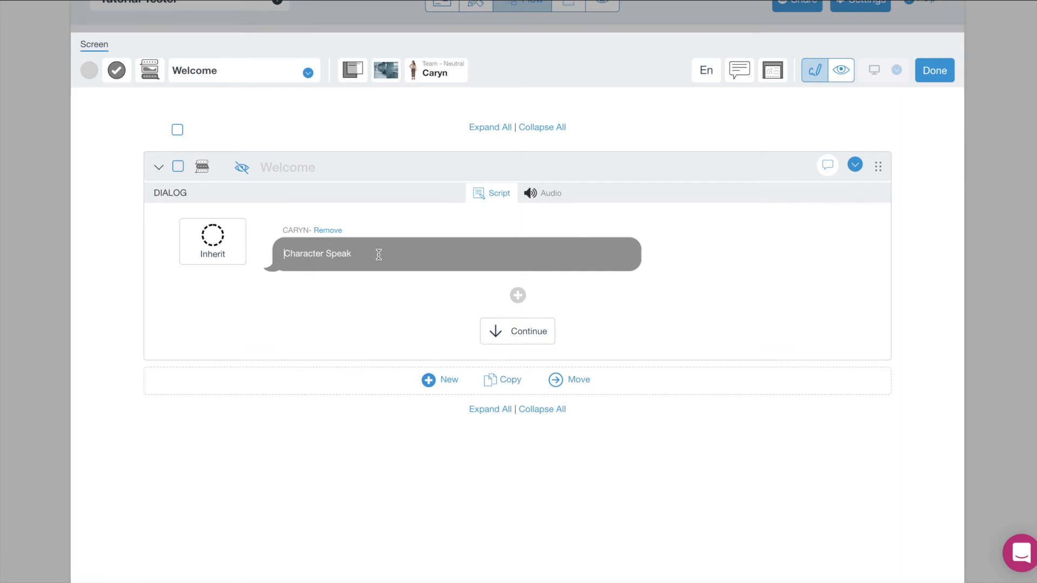
text(Welcome to this modul)
click(517, 295)
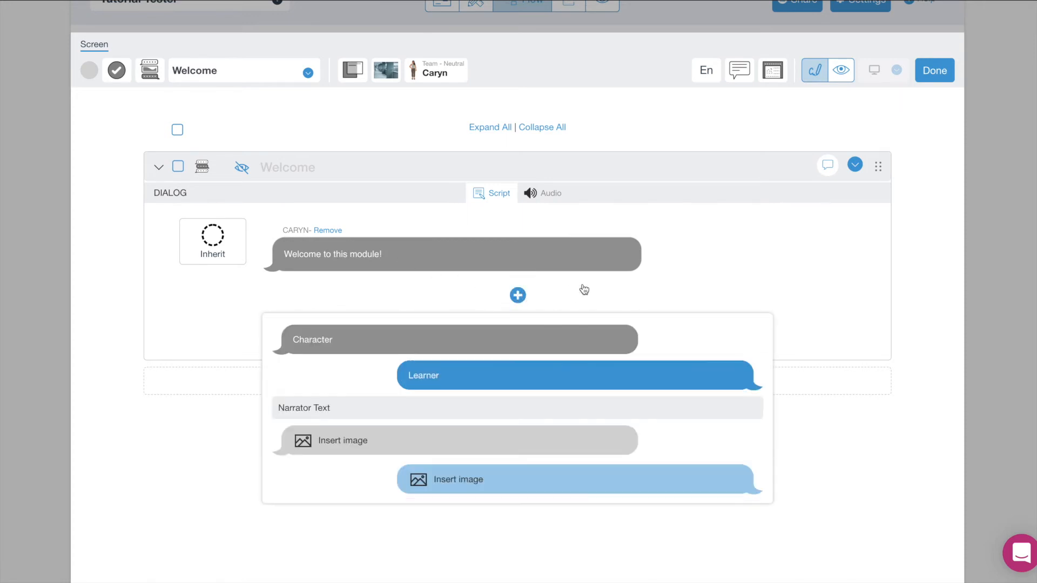
click(561, 348)
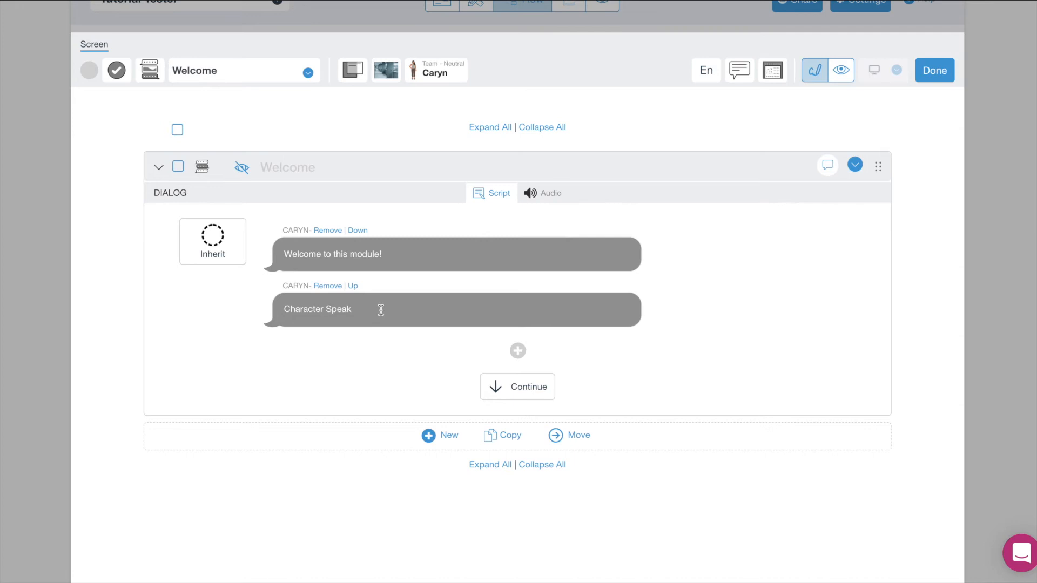
text(M)
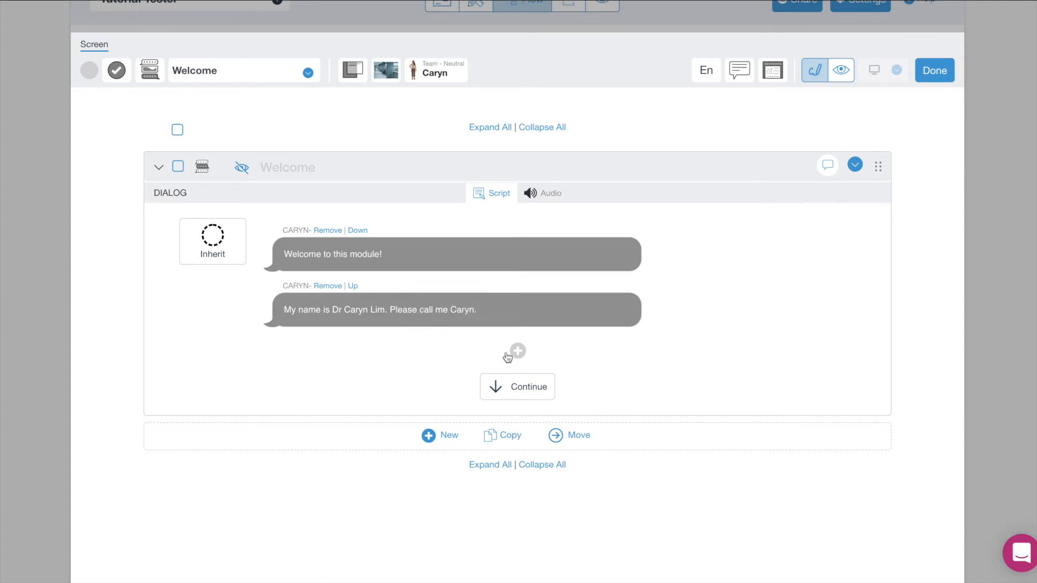
Add the learner reply 'Hi Dr Caryn.' to the dialog.
click(520, 352)
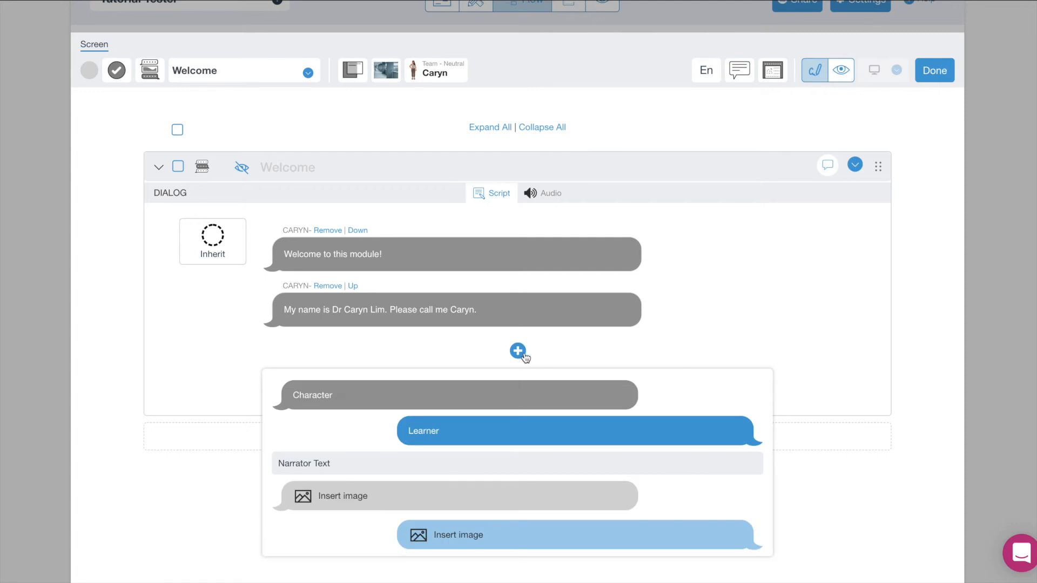
click(527, 426)
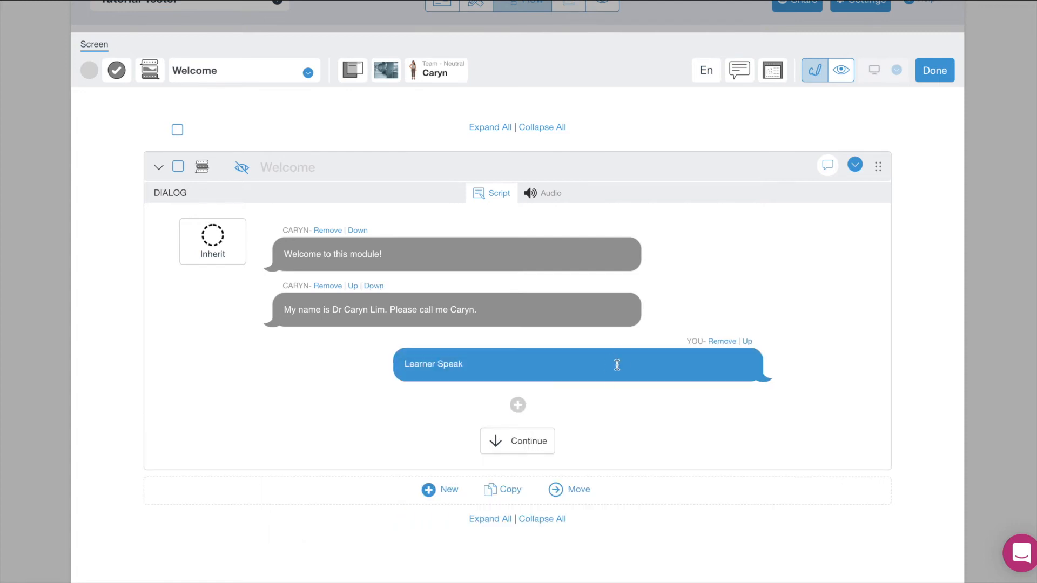
text(Hi)
scroll(716, 398, down, 1)
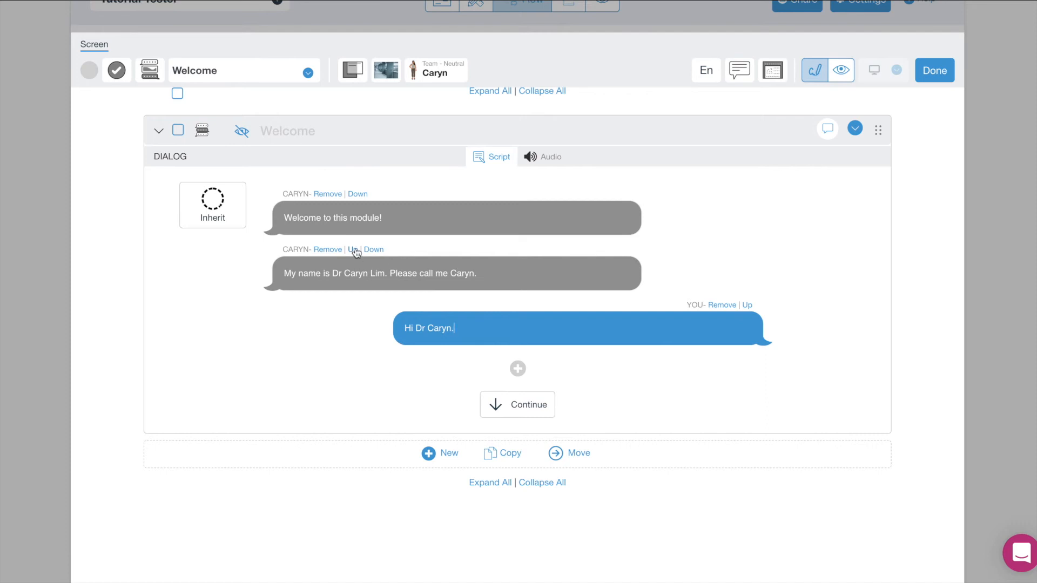
scroll(356, 249, up, 1)
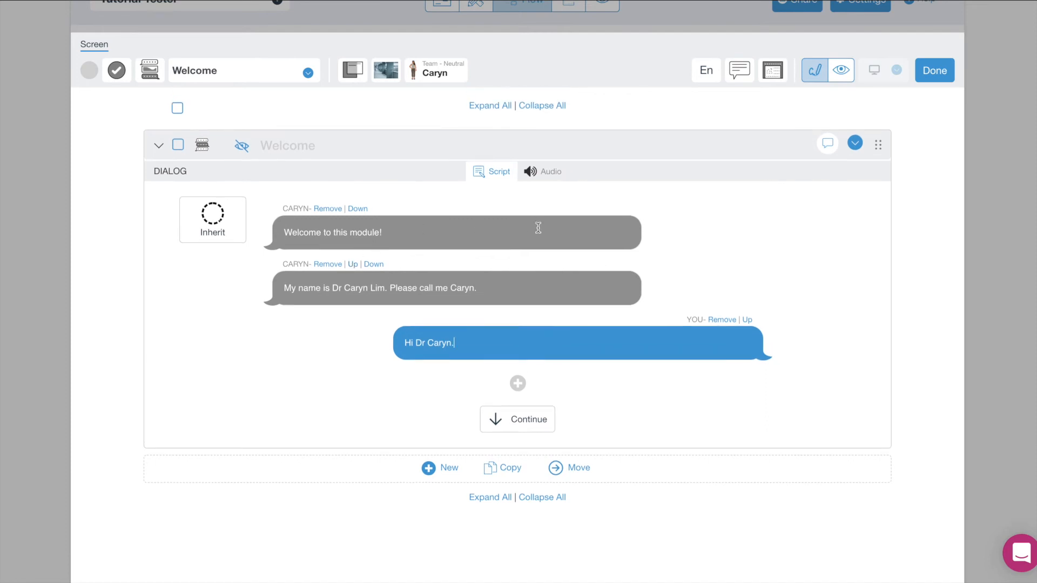
Rename the speaking character from Caryn to Dr Lim so both lines read DR LIM.
click(287, 210)
click(446, 79)
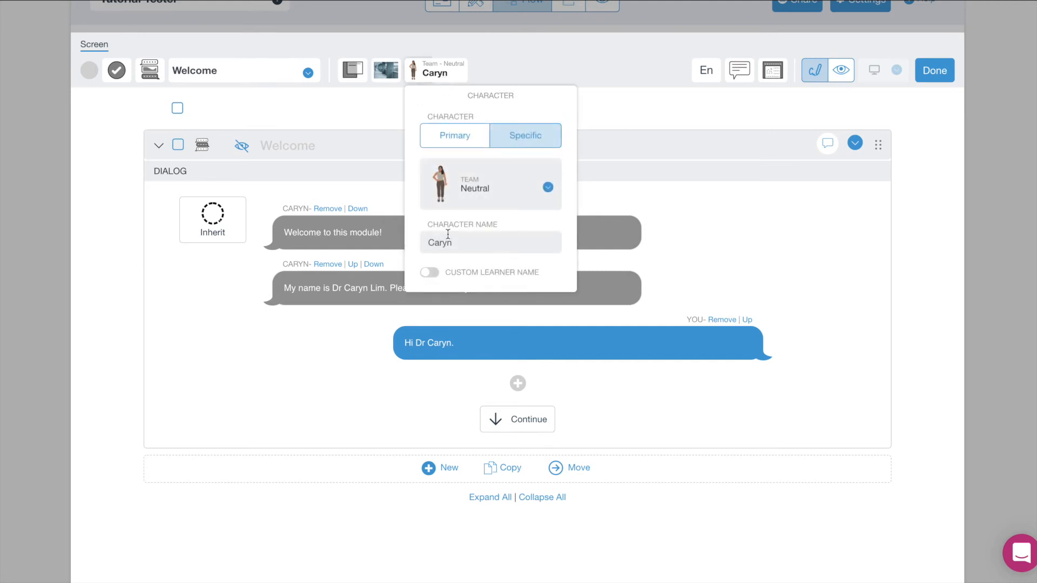
click(426, 243)
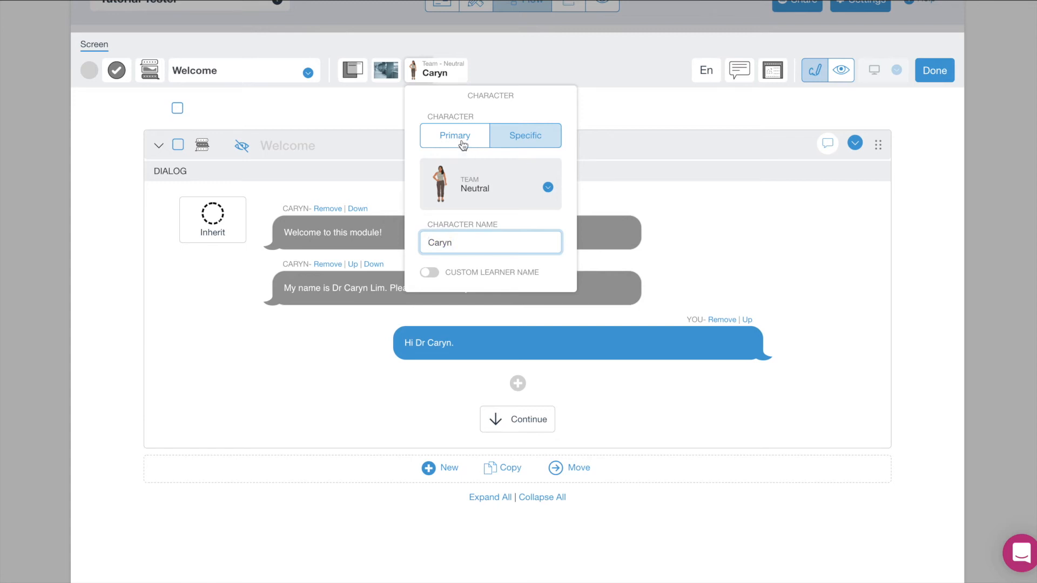
drag(460, 243, 419, 243)
click(474, 243)
drag(487, 241, 417, 239)
text(Dr)
key(Return)
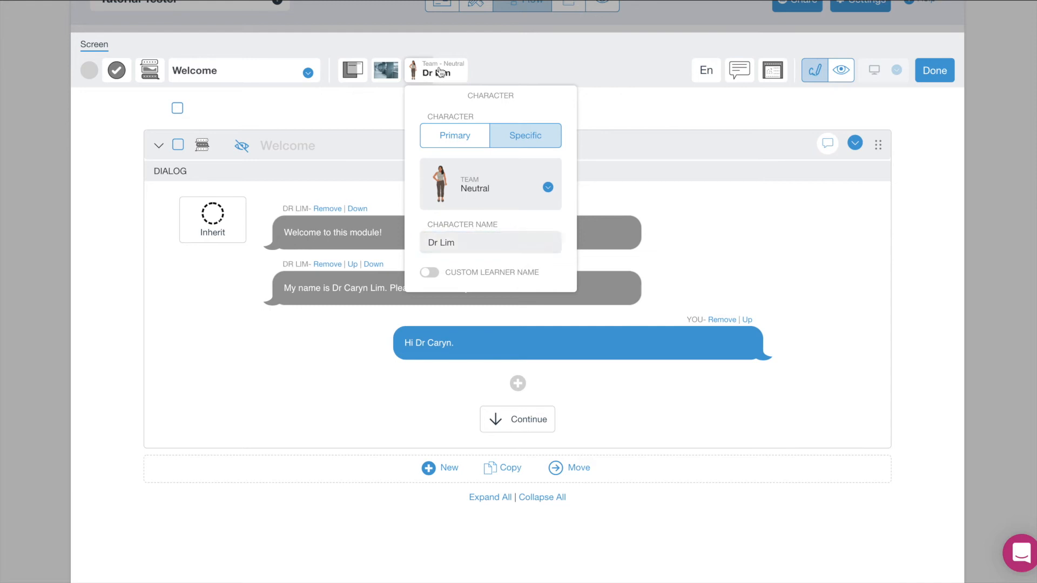
click(441, 72)
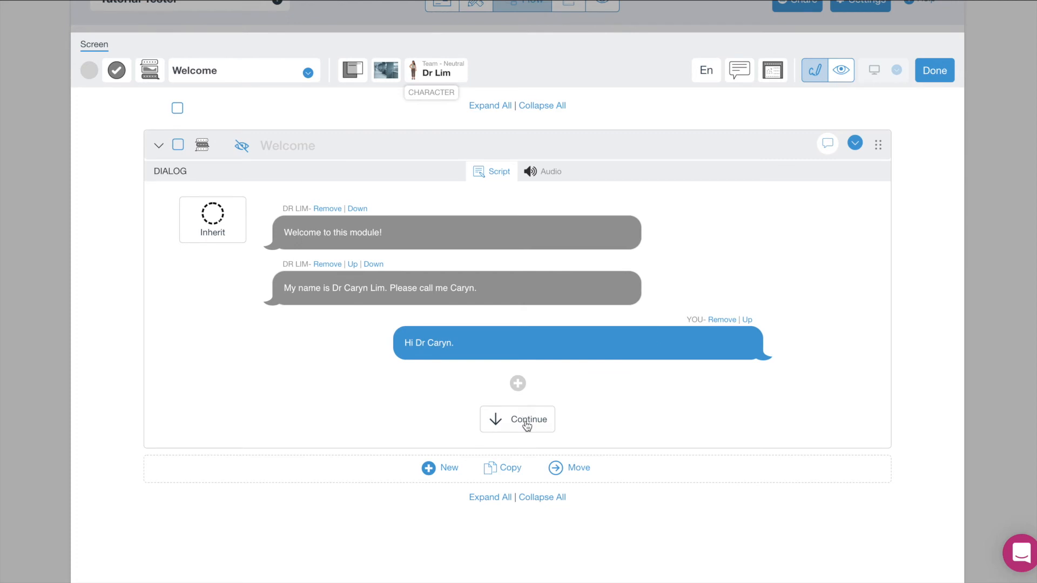
Insert a new Character speech line below the learner's greeting.
click(436, 473)
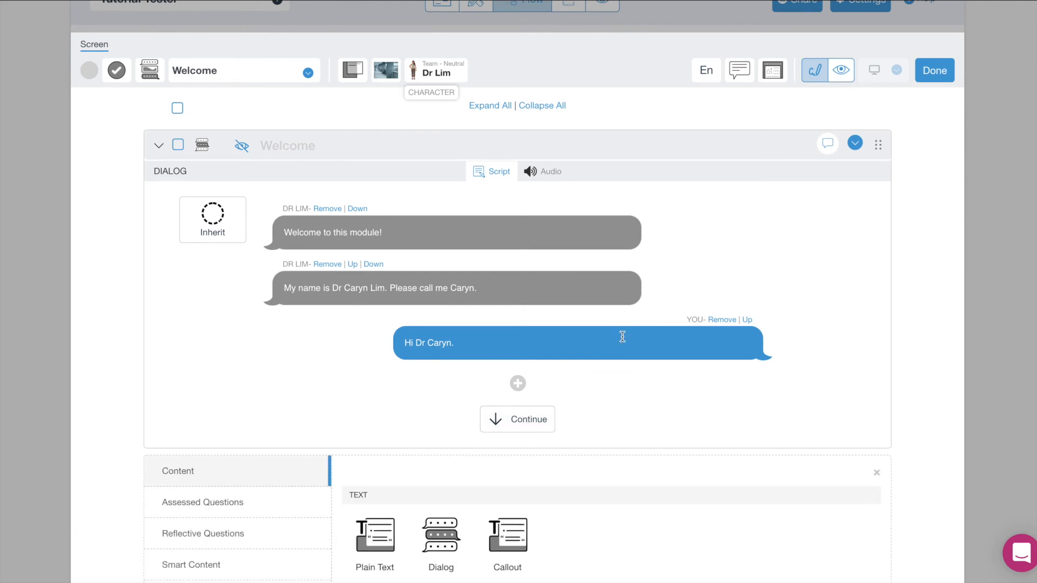
scroll(623, 337, down, 2)
scroll(667, 324, up, 1)
scroll(667, 328, down, 3)
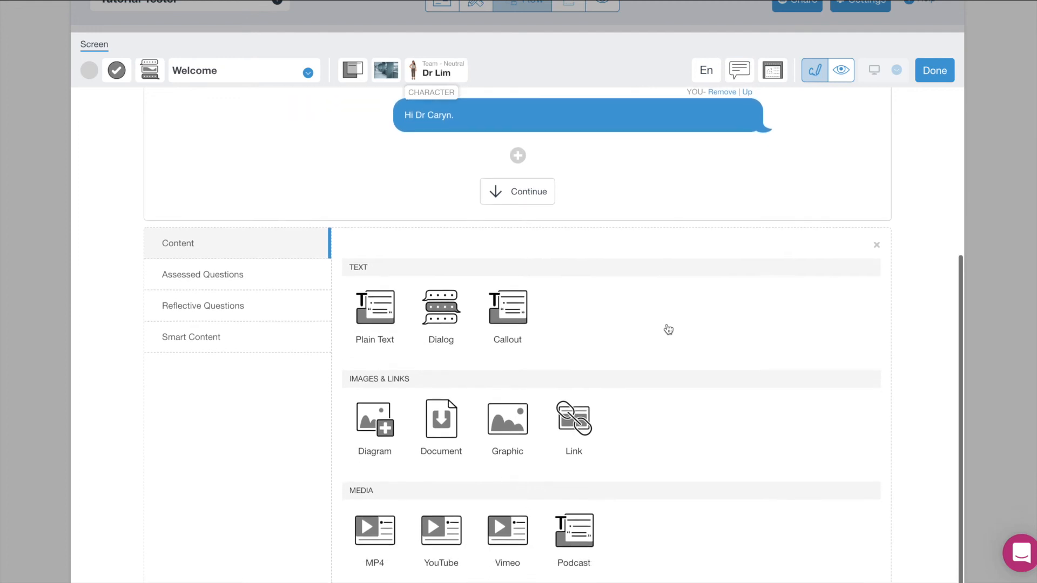
scroll(668, 330, up, 3)
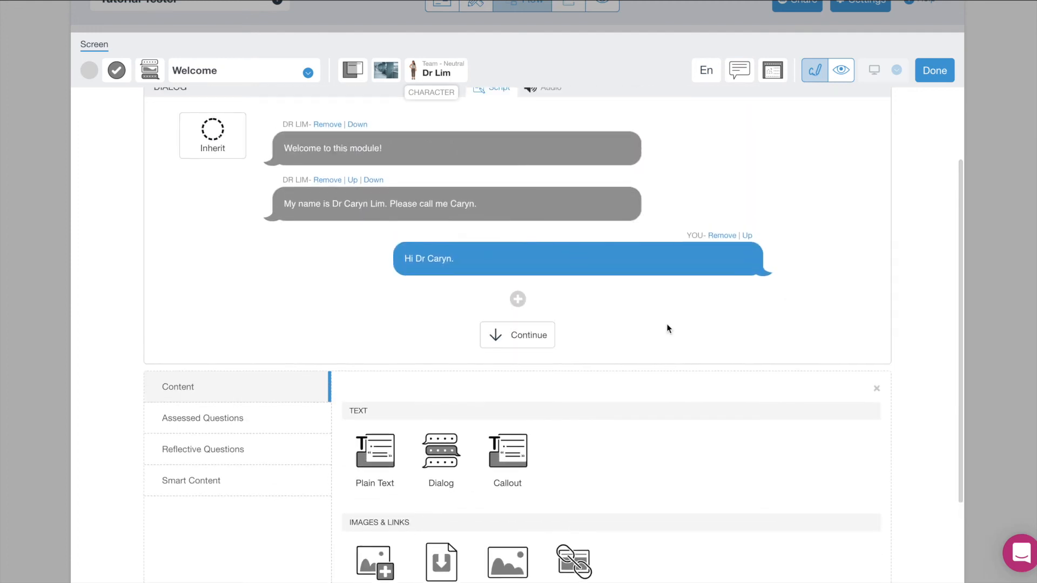
scroll(668, 329, down, 1)
scroll(668, 328, up, 1)
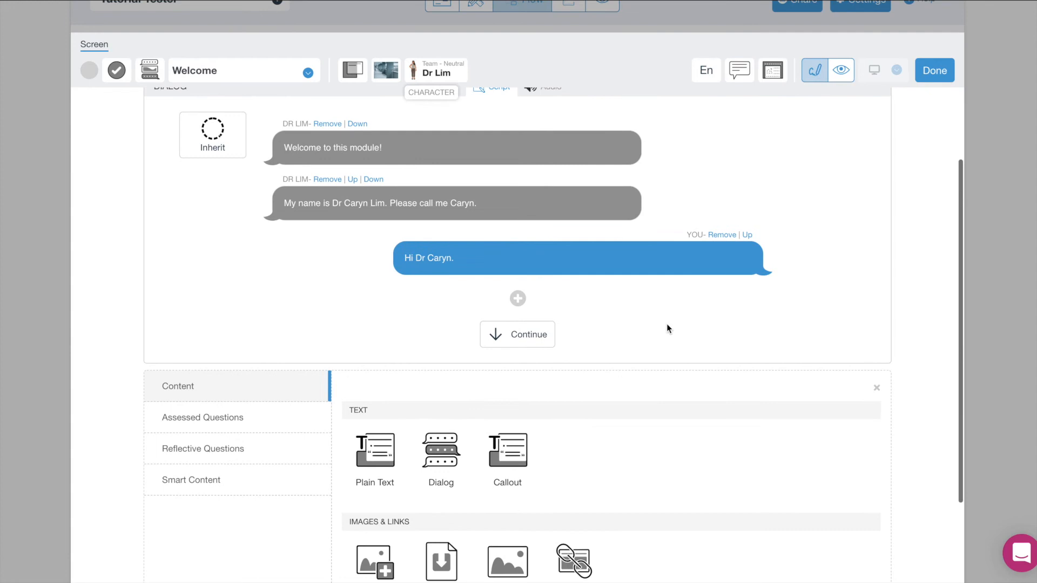
scroll(633, 326, down, 1)
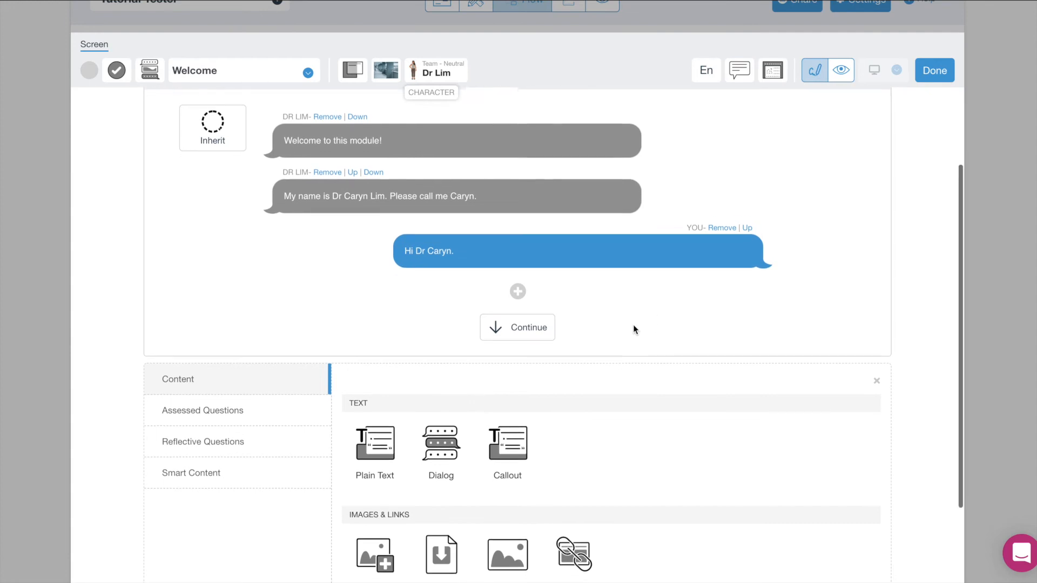
scroll(634, 328, up, 2)
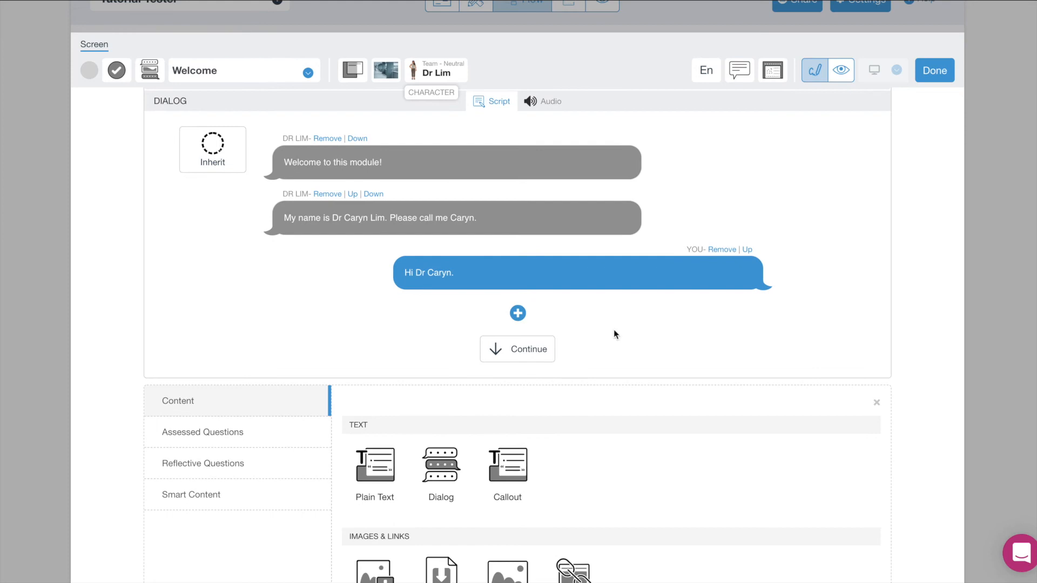
click(520, 319)
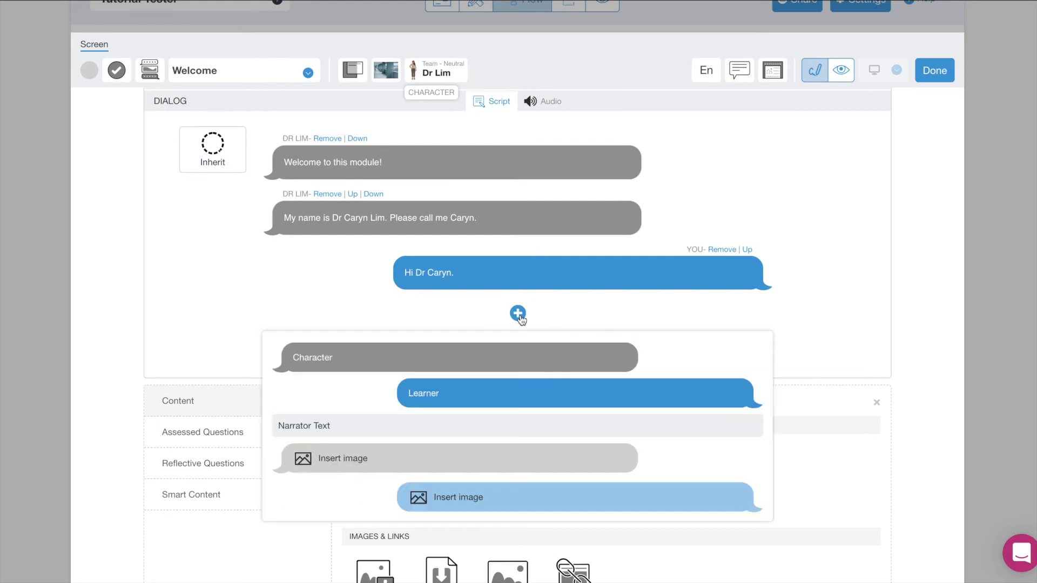
click(523, 360)
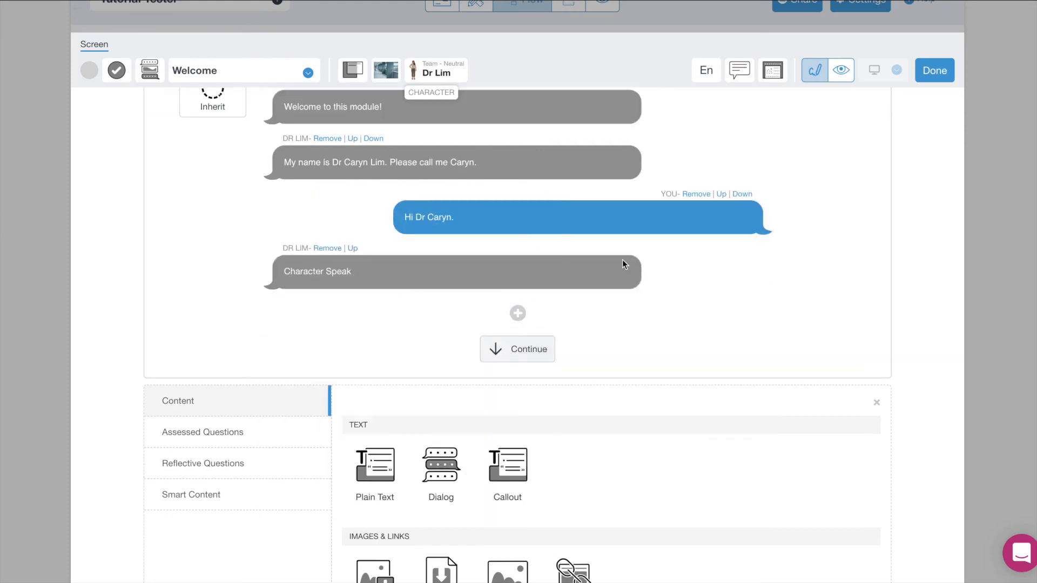
Fill the new Dr Lim line with 'How are you?' and close the content panel.
scroll(641, 275, up, 1)
click(385, 331)
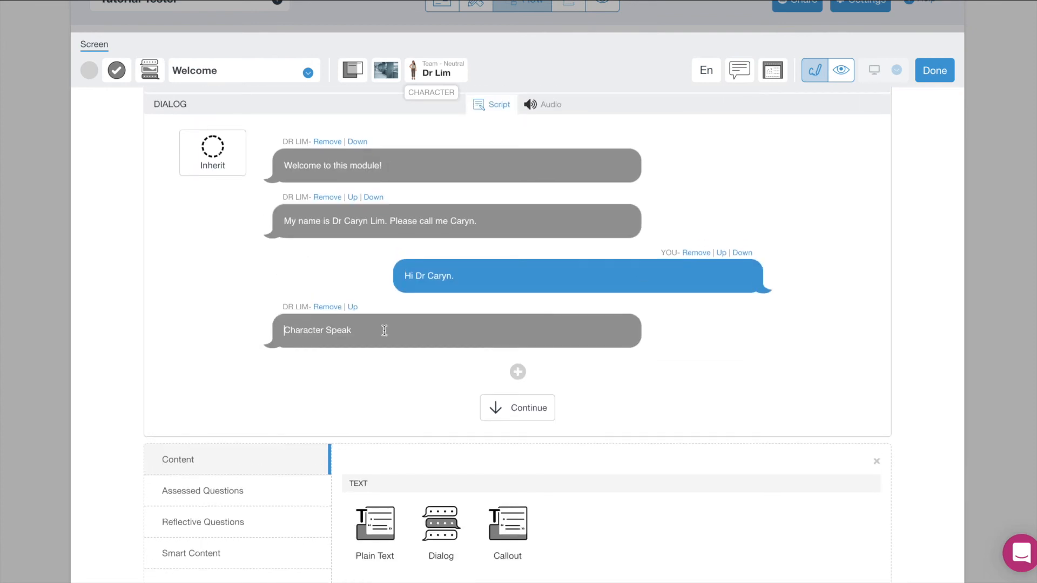
text(How are you?)
click(588, 370)
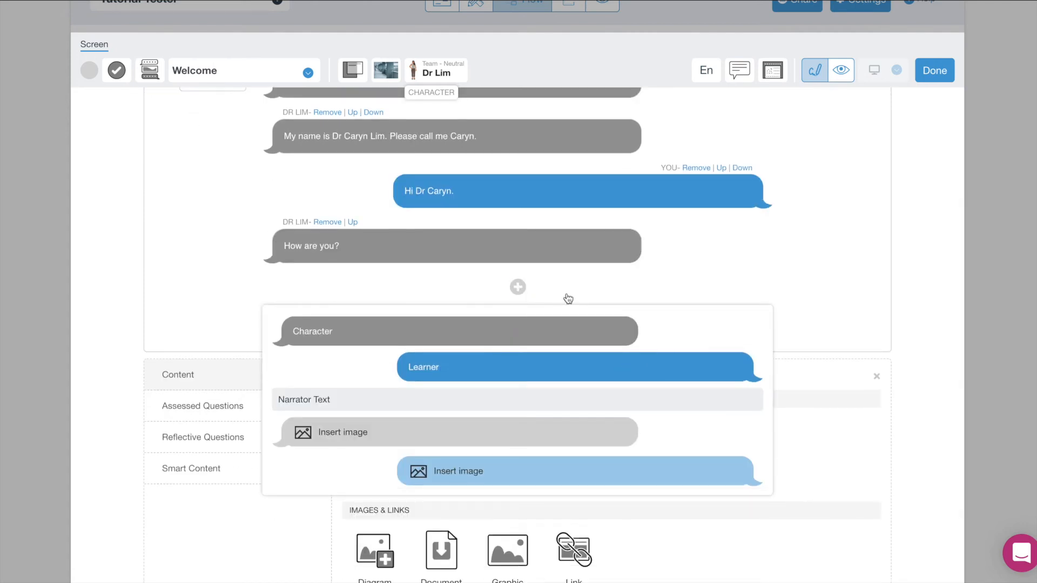
click(745, 269)
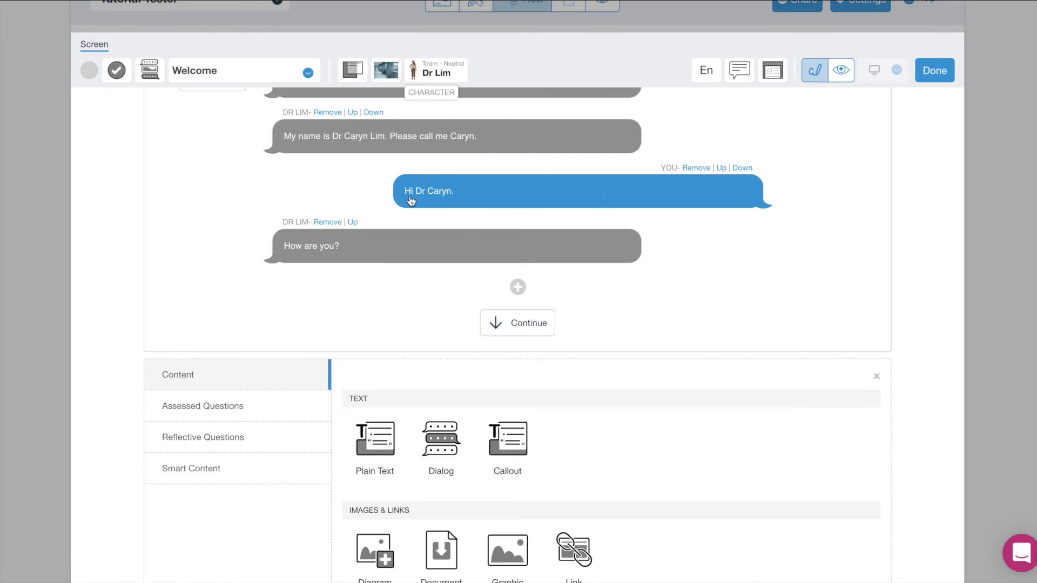
scroll(708, 334, down, 3)
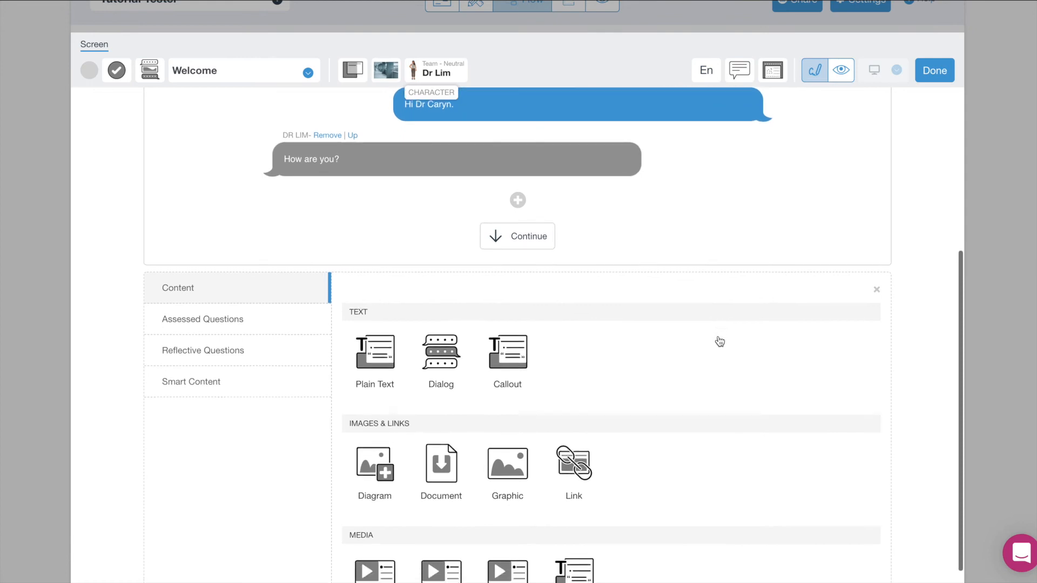
scroll(506, 366, down, 2)
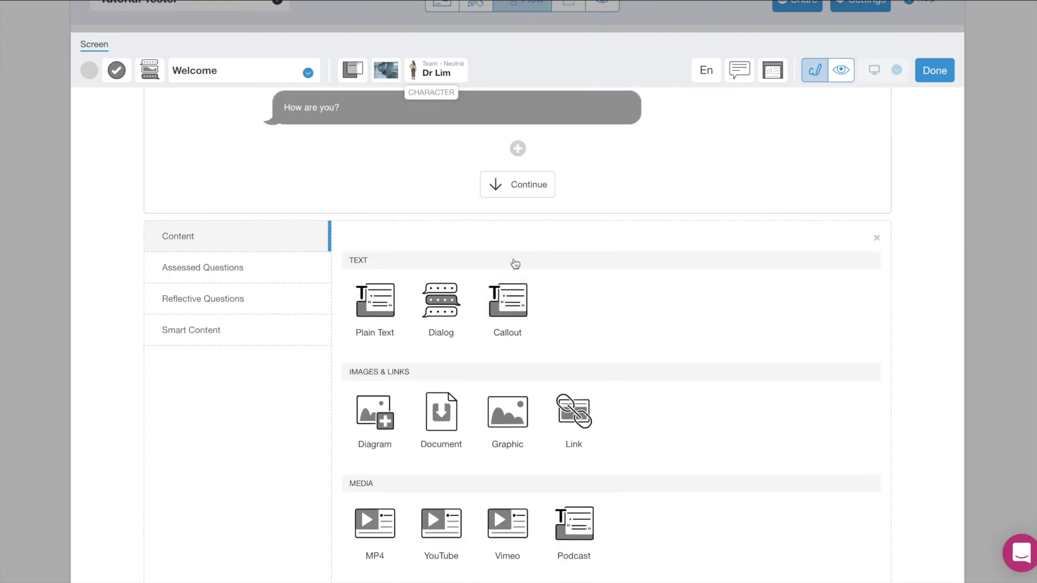
click(874, 241)
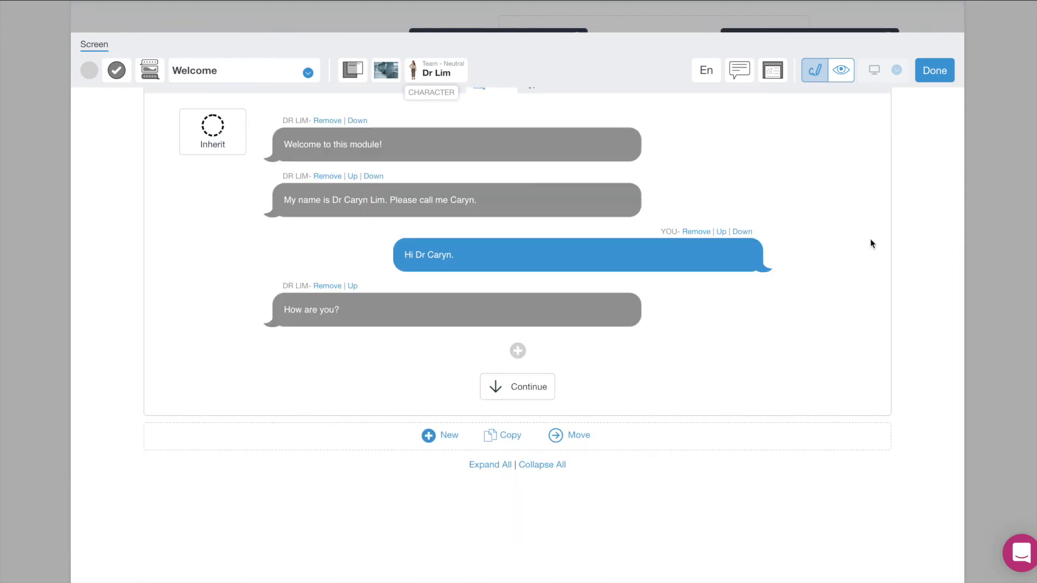
Add a Reflective Conversation Choice question titled 'how are you' and open it for editing.
click(437, 439)
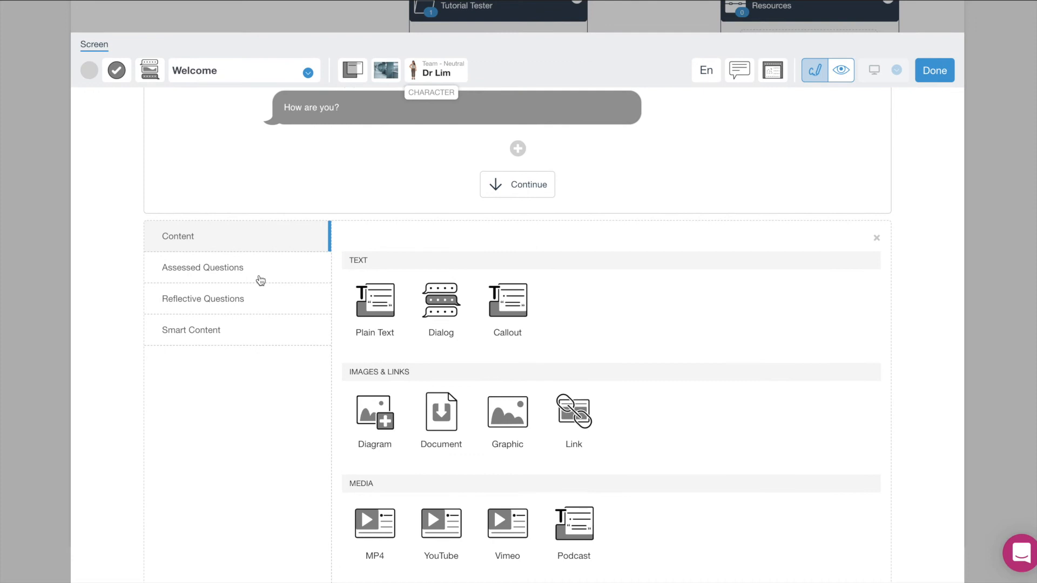
click(223, 279)
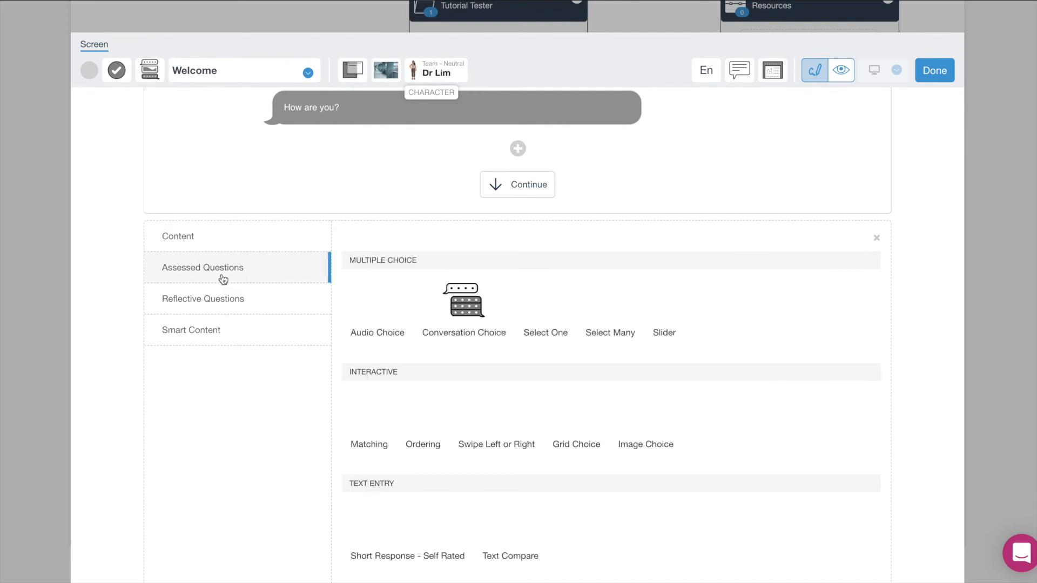
click(221, 308)
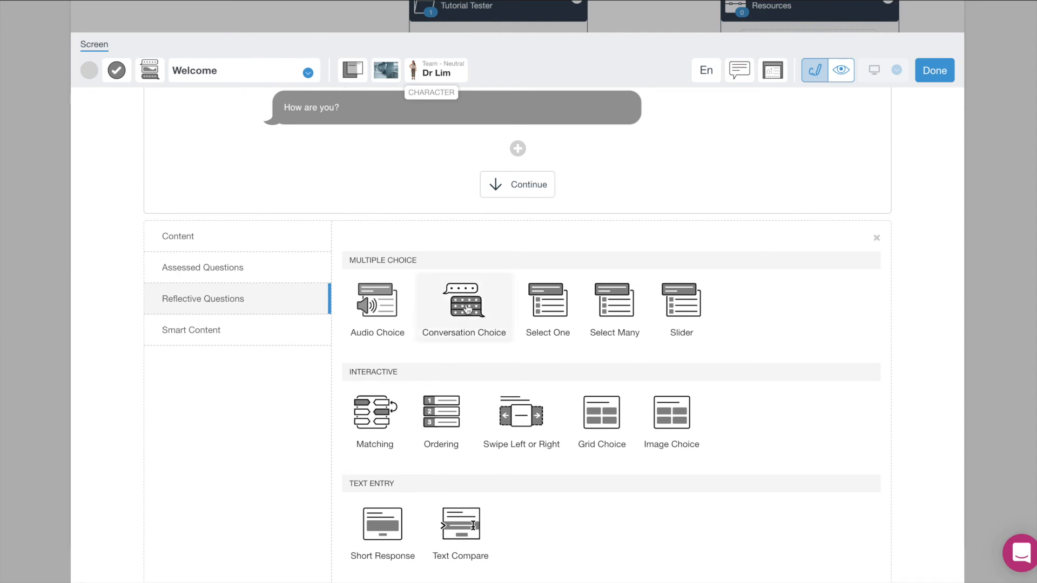
click(468, 310)
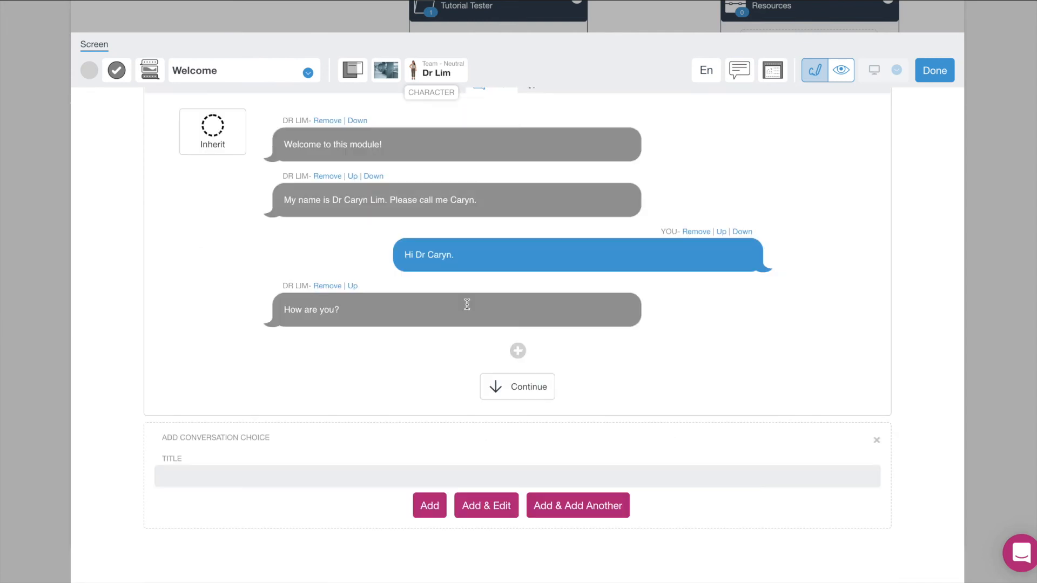
click(431, 474)
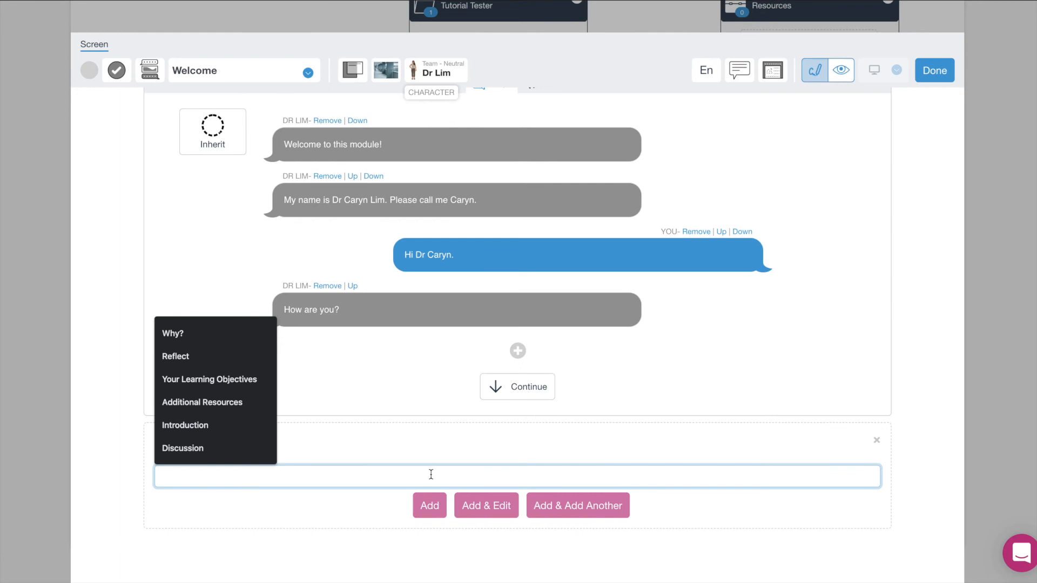
text(how are you)
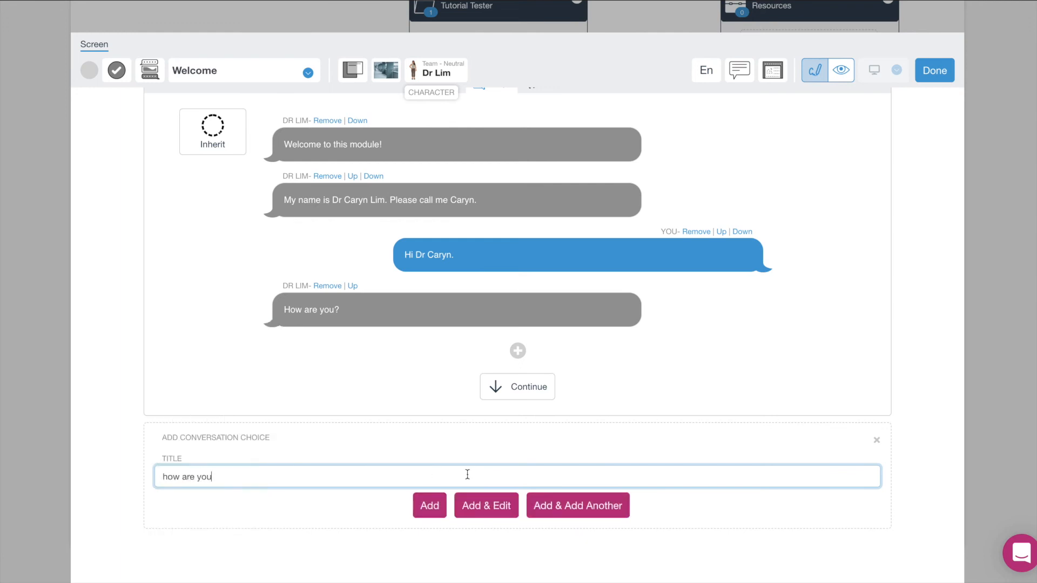
click(484, 512)
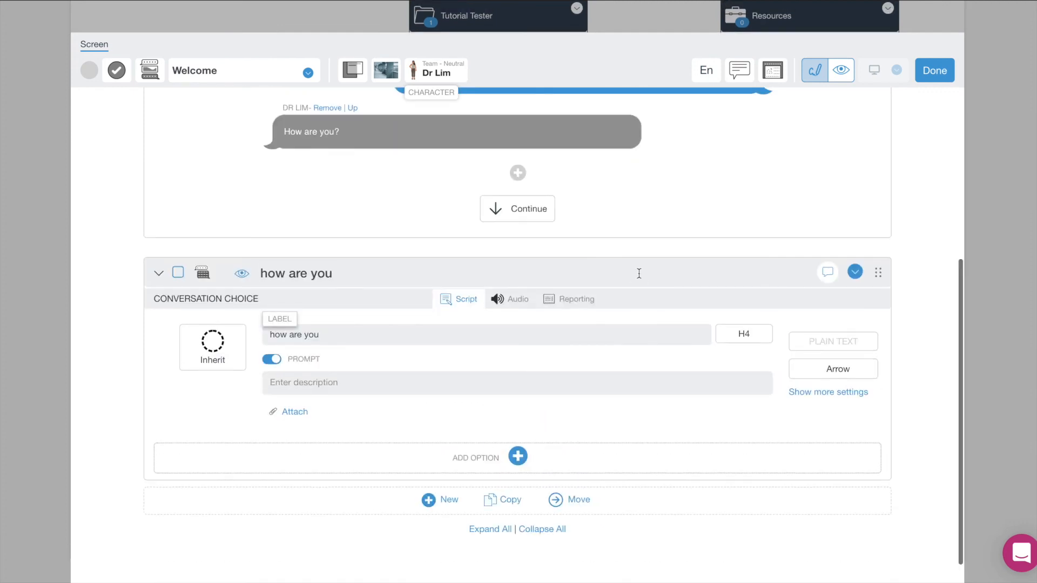
Hide the 'how are you' question title from learners.
scroll(639, 273, down, 2)
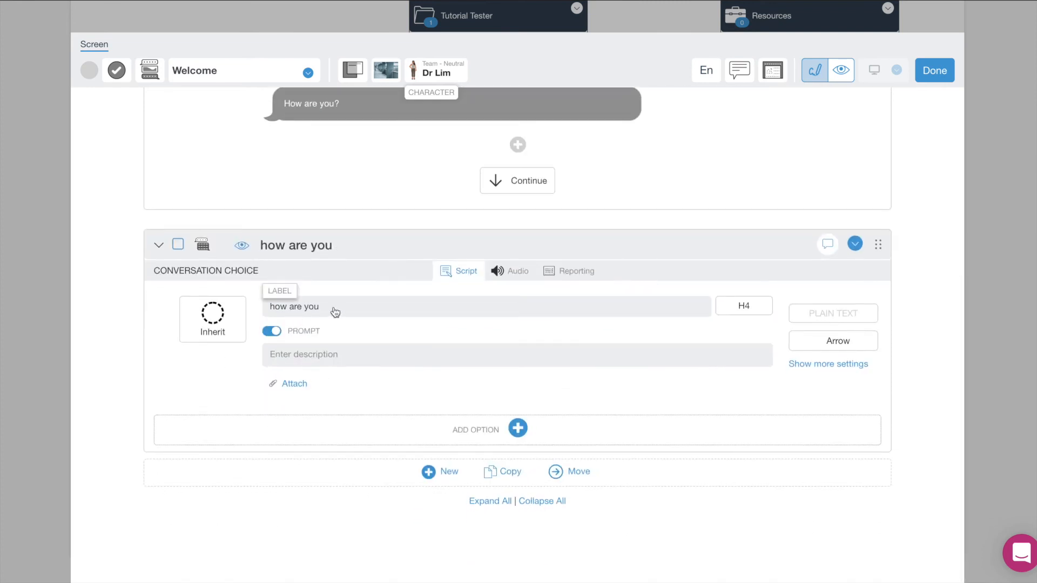
click(236, 252)
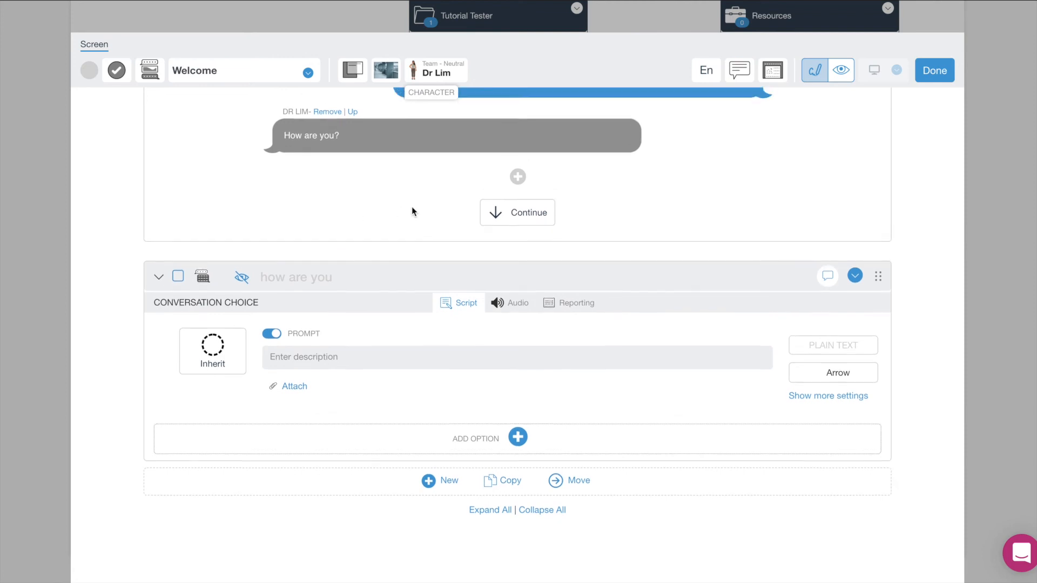
scroll(412, 206, up, 4)
scroll(412, 207, up, 2)
scroll(412, 206, down, 3)
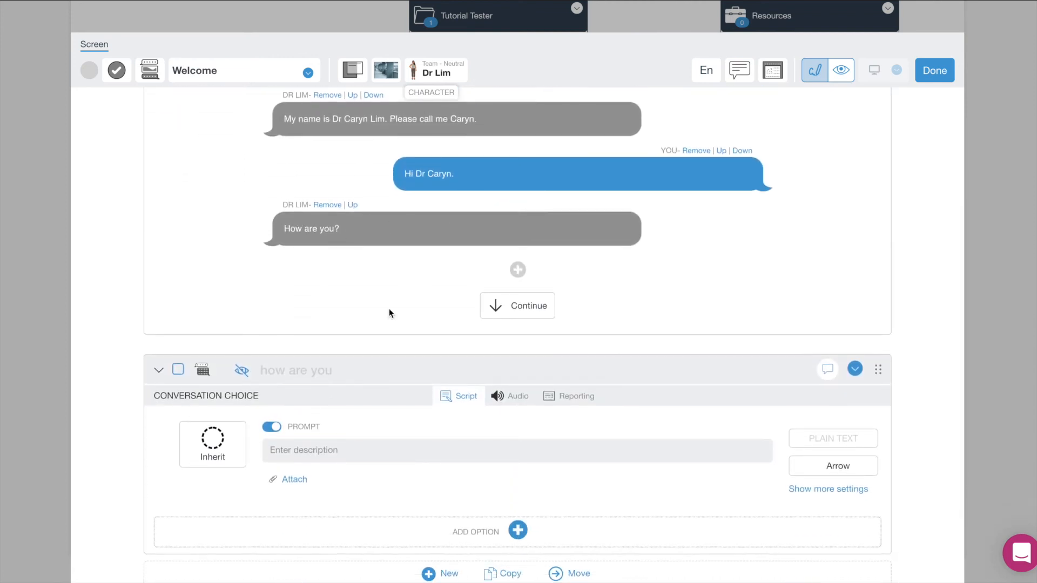
scroll(389, 309, down, 1)
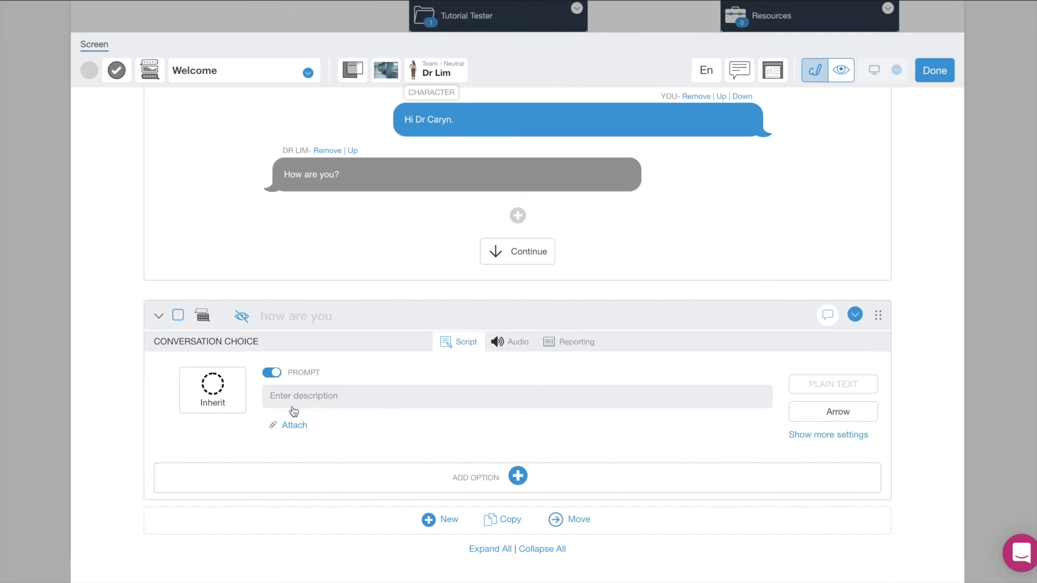
scroll(523, 478, down, 1)
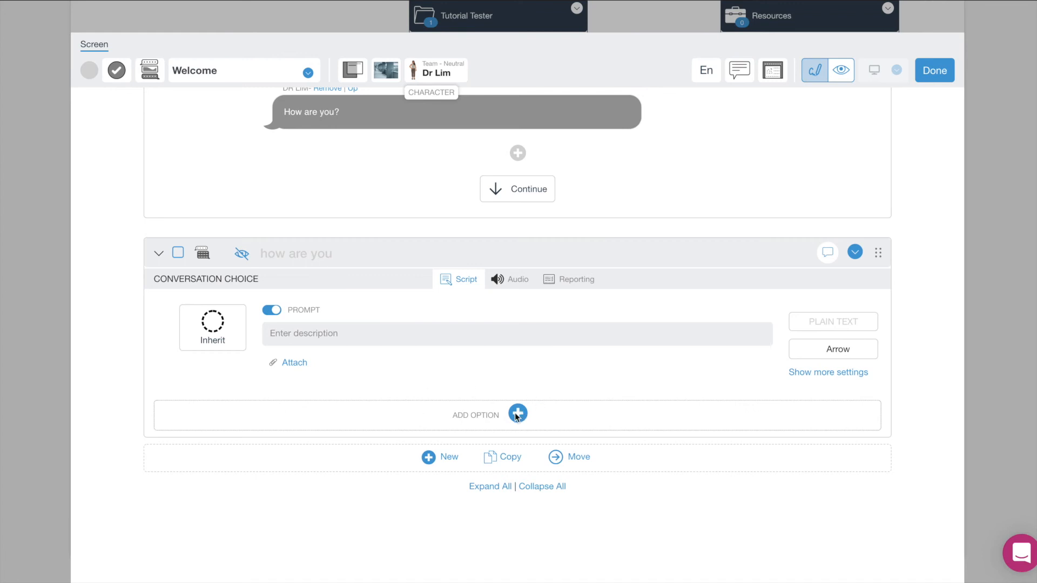
Add two answer options, Fine and Terrible, to the question.
click(517, 415)
click(473, 375)
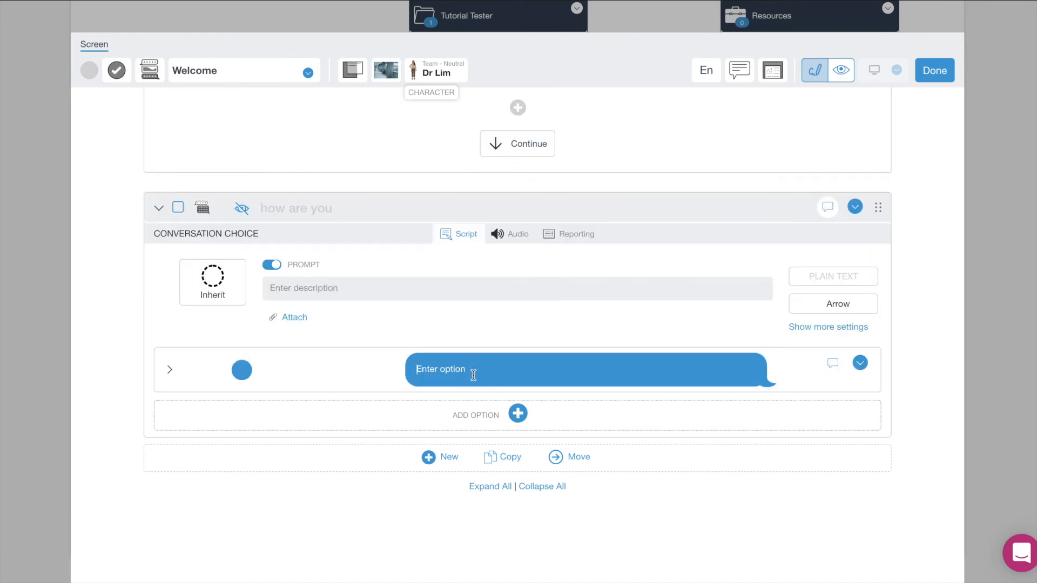
click(517, 414)
click(518, 415)
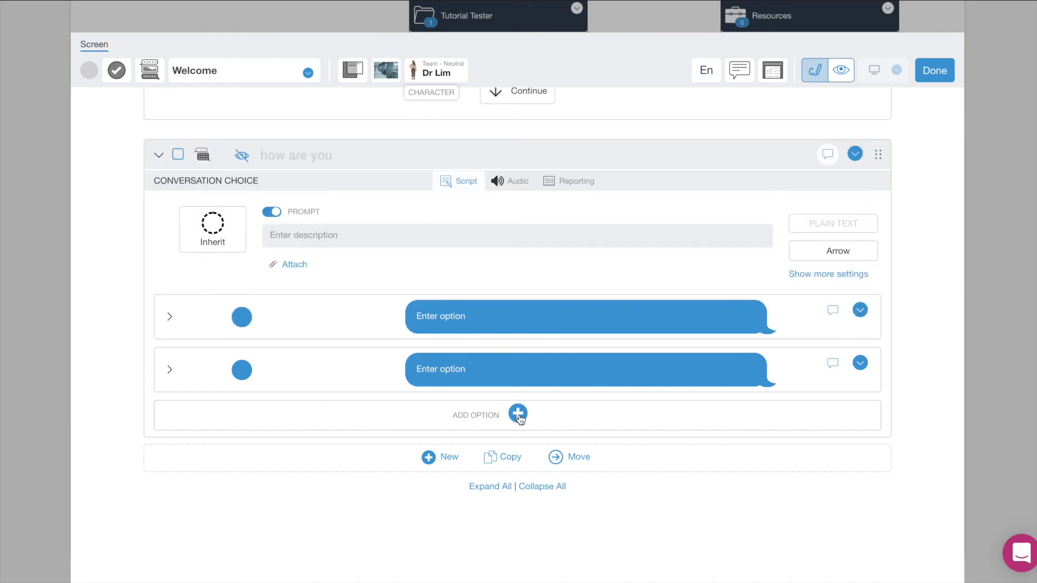
click(471, 321)
text(fine)
text(Teri)
text(rible)
key(BackSpace)
text(Fine)
Switch off the question's prompt description.
click(272, 213)
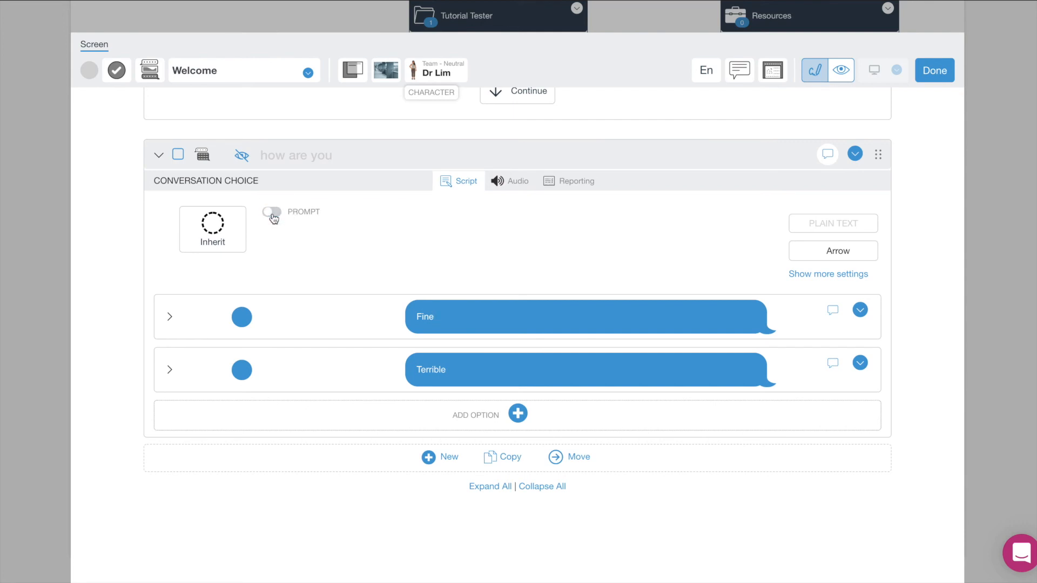
click(273, 215)
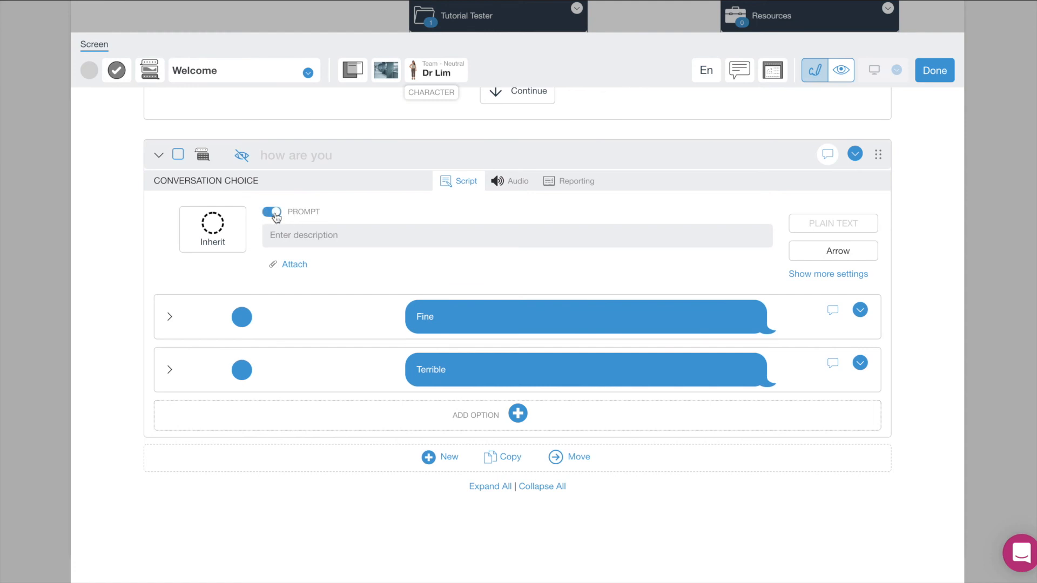
click(293, 211)
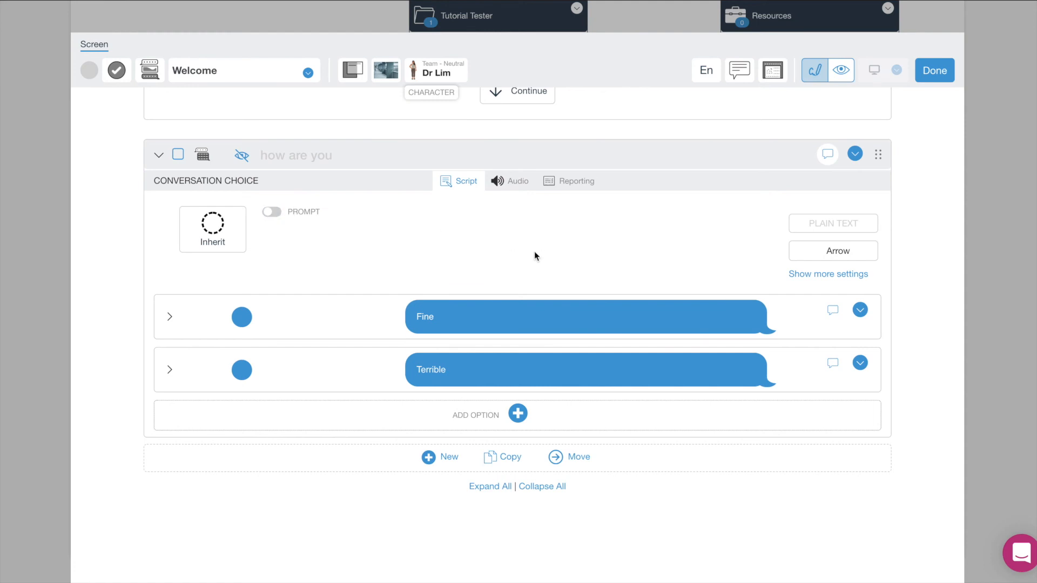
scroll(534, 251, up, 1)
scroll(535, 256, up, 1)
scroll(534, 256, down, 2)
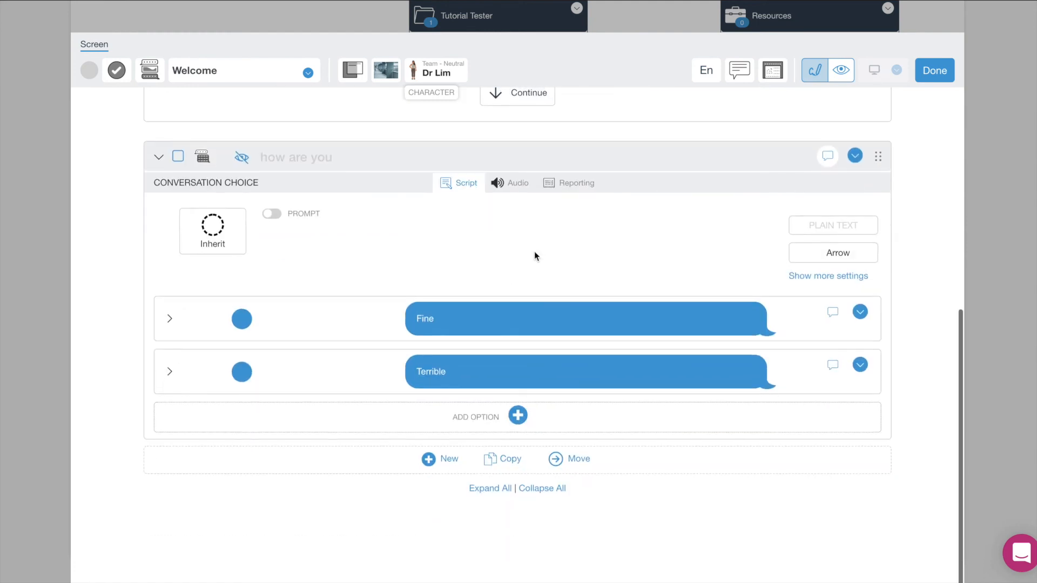
scroll(534, 256, down, 1)
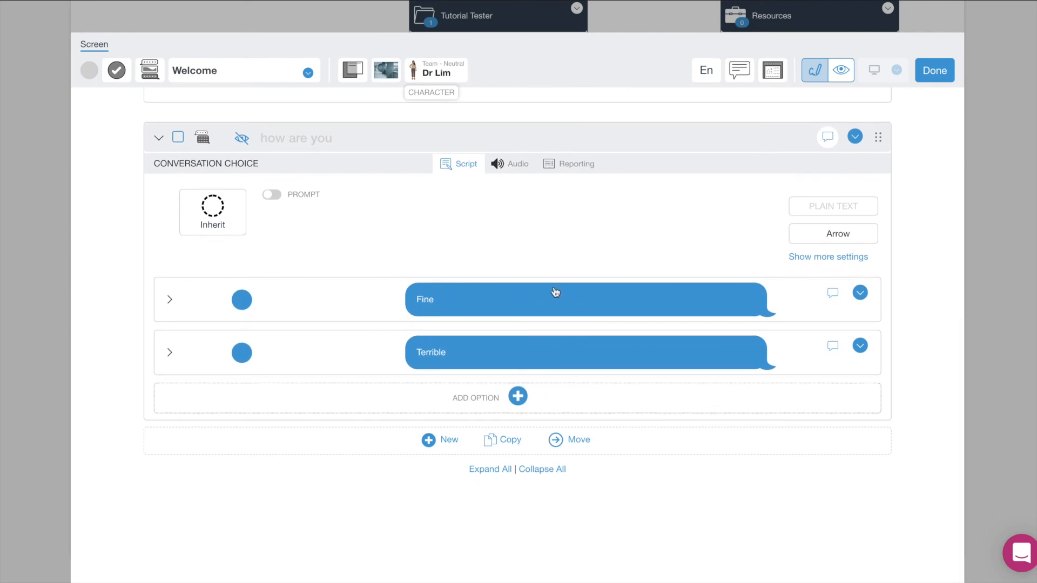
scroll(555, 293, up, 3)
scroll(556, 293, down, 3)
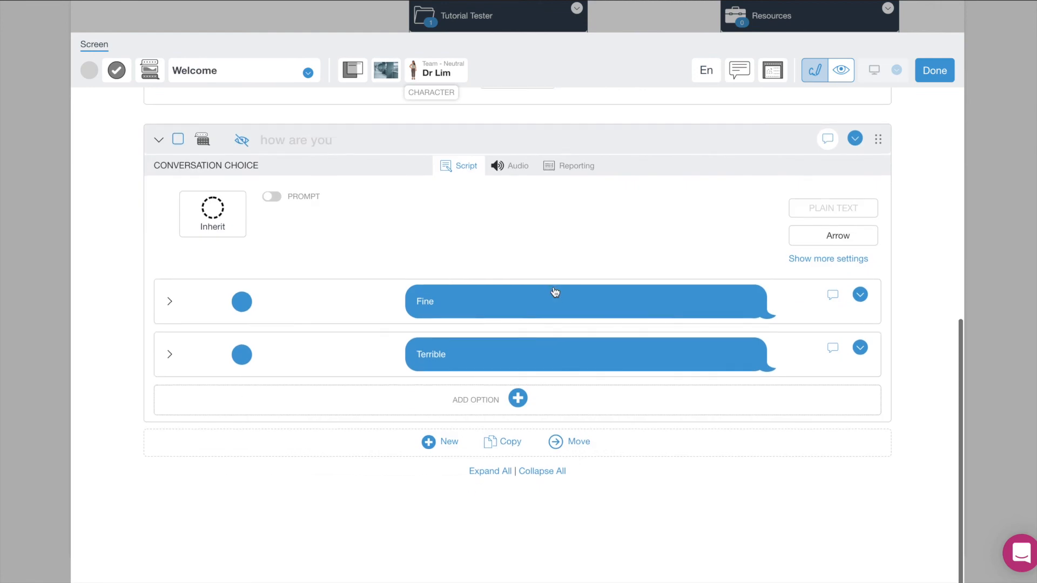
For the Fine option, turn off learner feedback and turn on a response dialog.
click(169, 303)
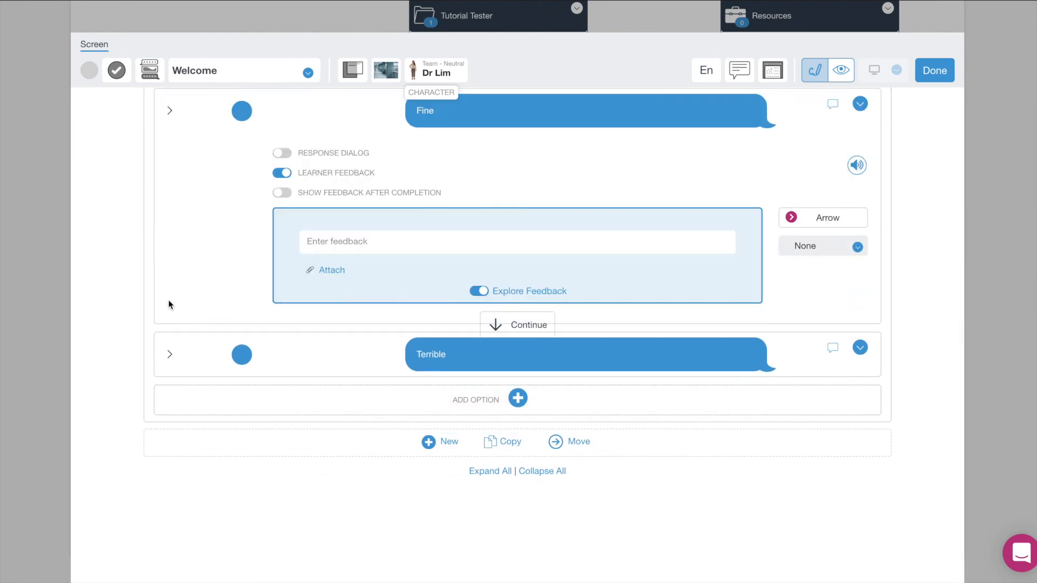
scroll(192, 307, up, 3)
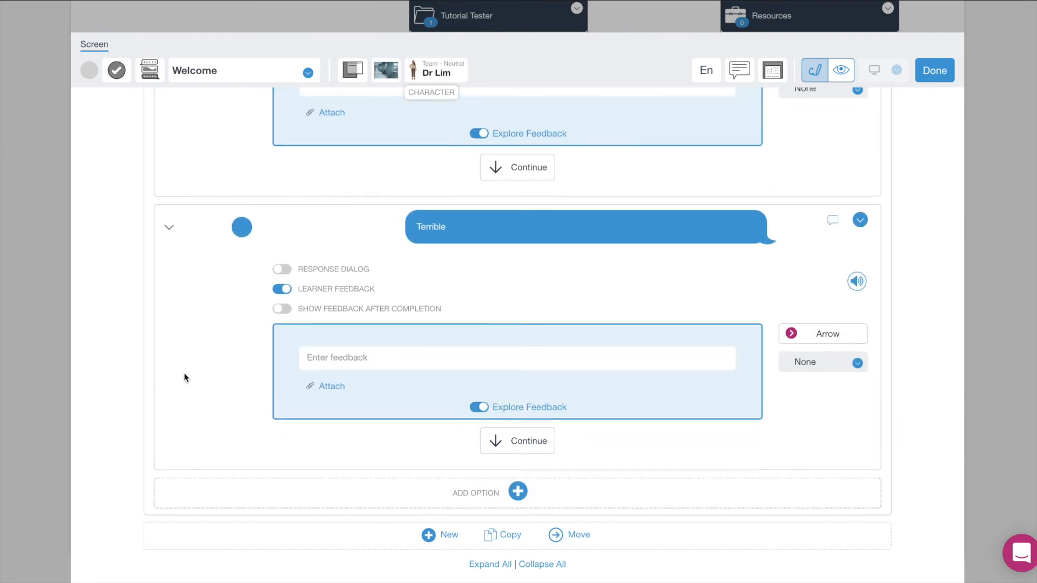
scroll(185, 378, up, 4)
scroll(183, 377, up, 1)
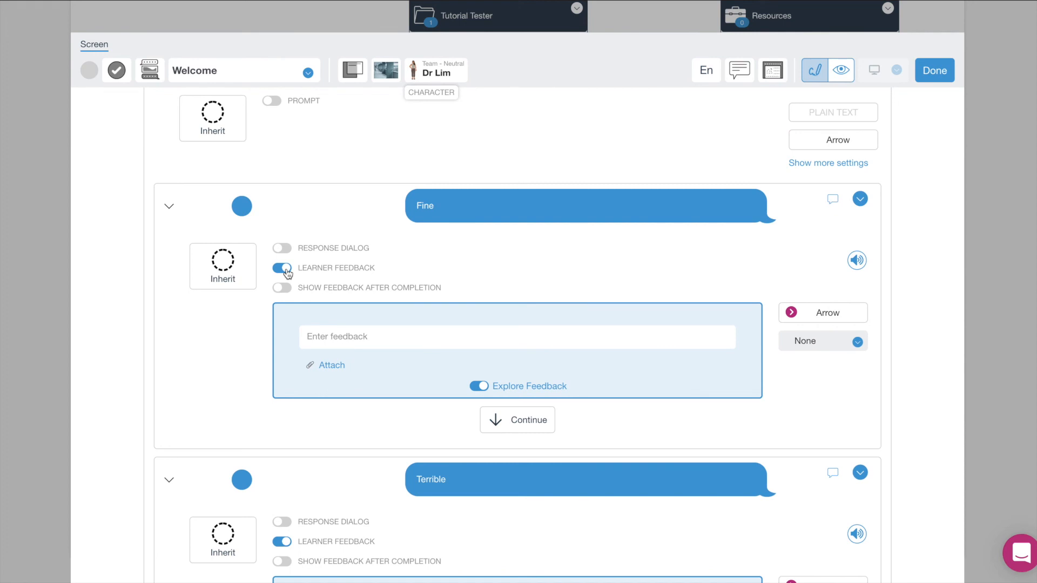
click(287, 271)
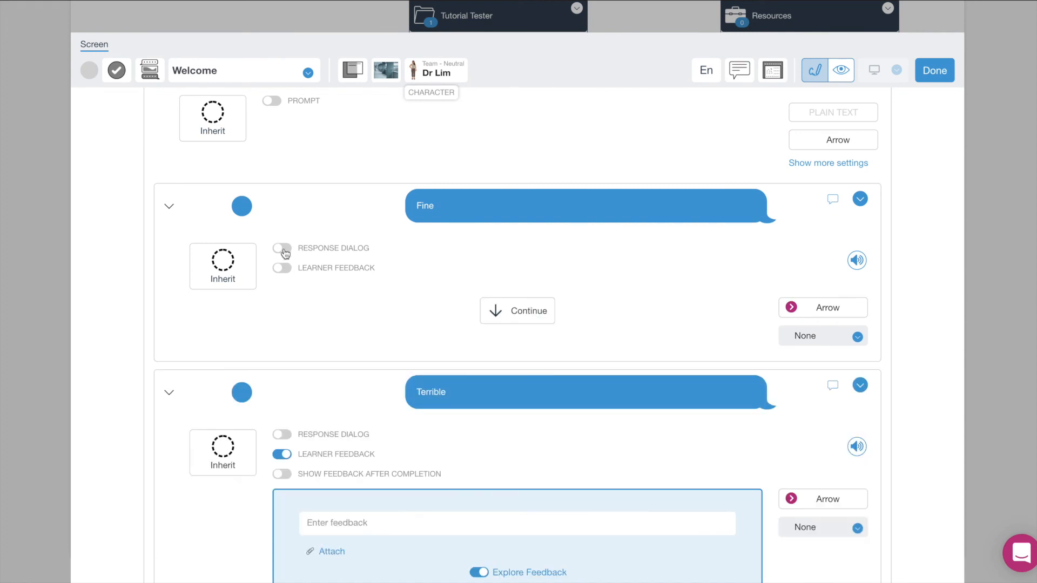
click(280, 250)
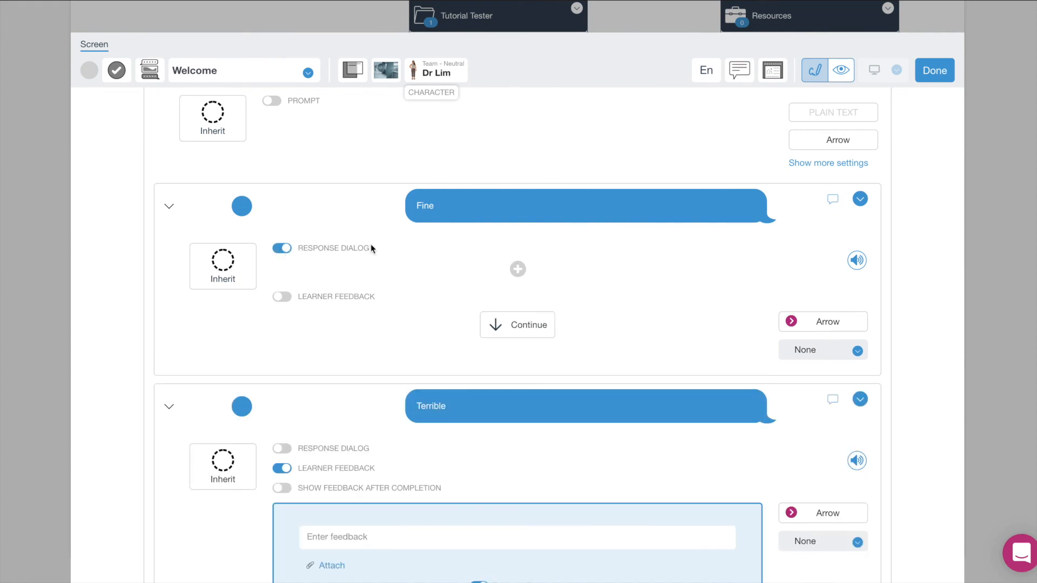
Add Dr Lim's reply 'Great! Let's look at this week's learning objectives.' to Fine.
click(517, 269)
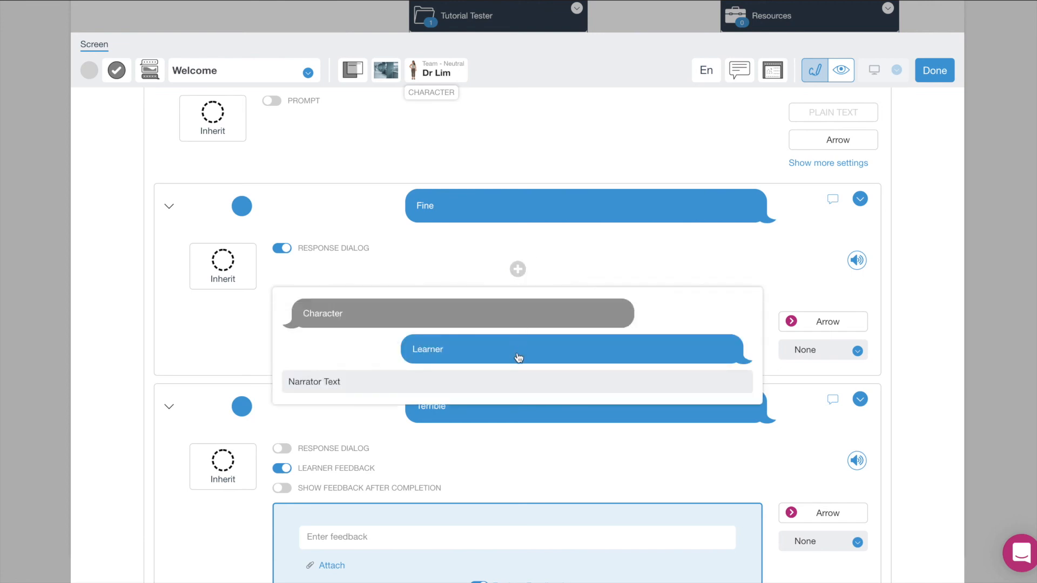
click(503, 323)
click(396, 287)
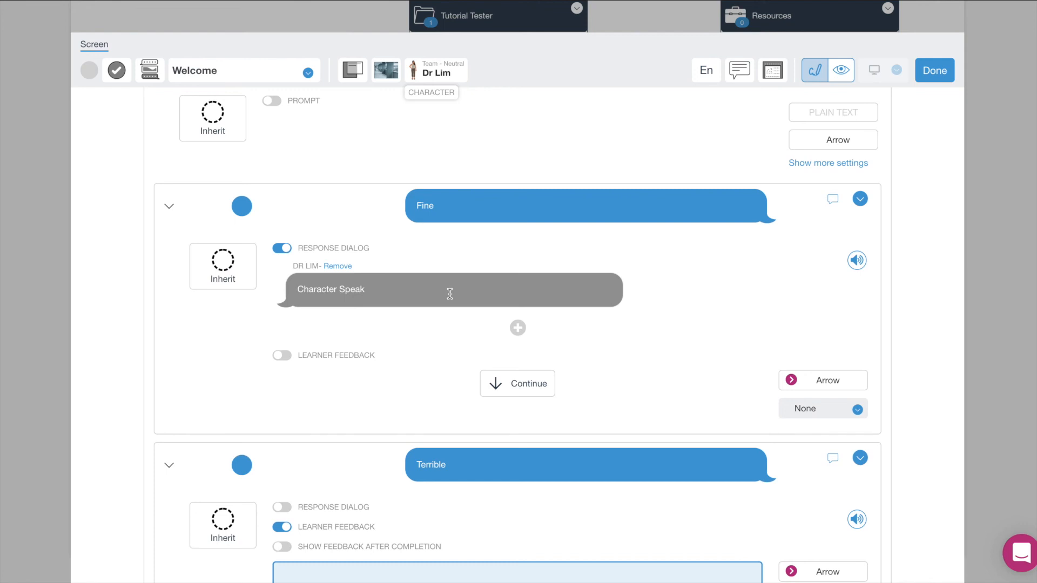
text(Great! Let's look at this we)
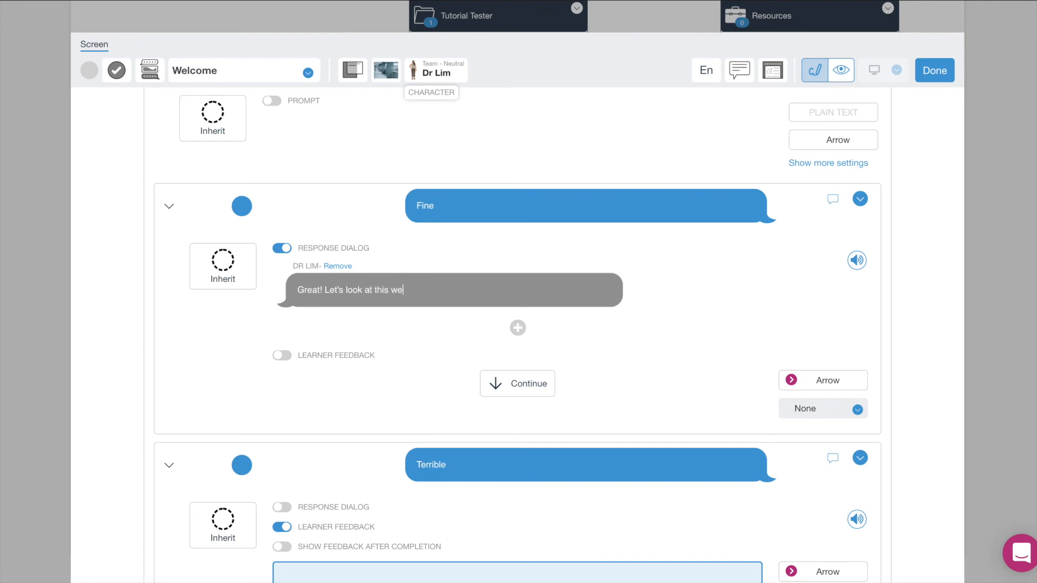
text(ek's learning objectives.)
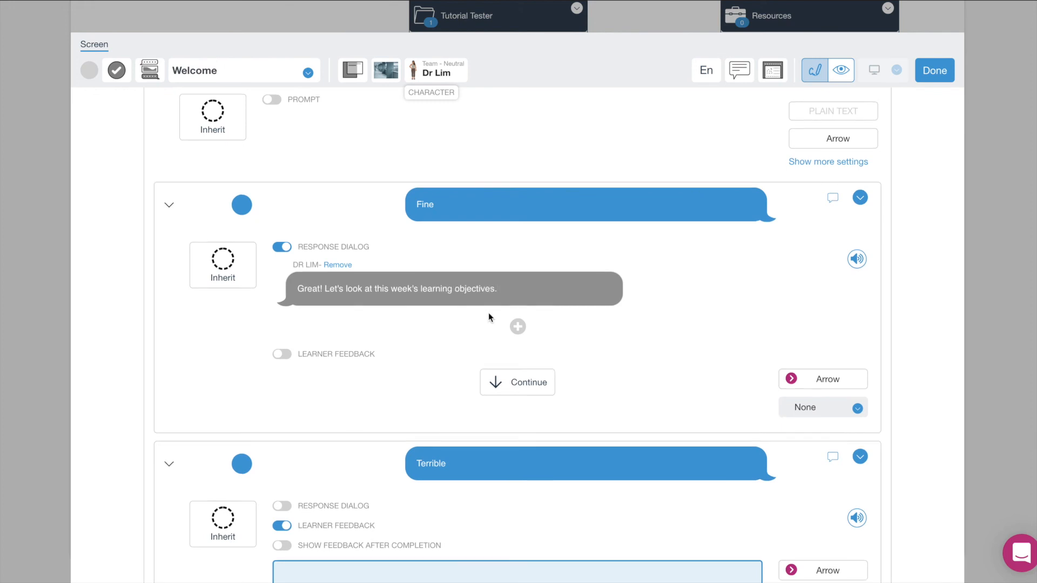
scroll(488, 313, down, 3)
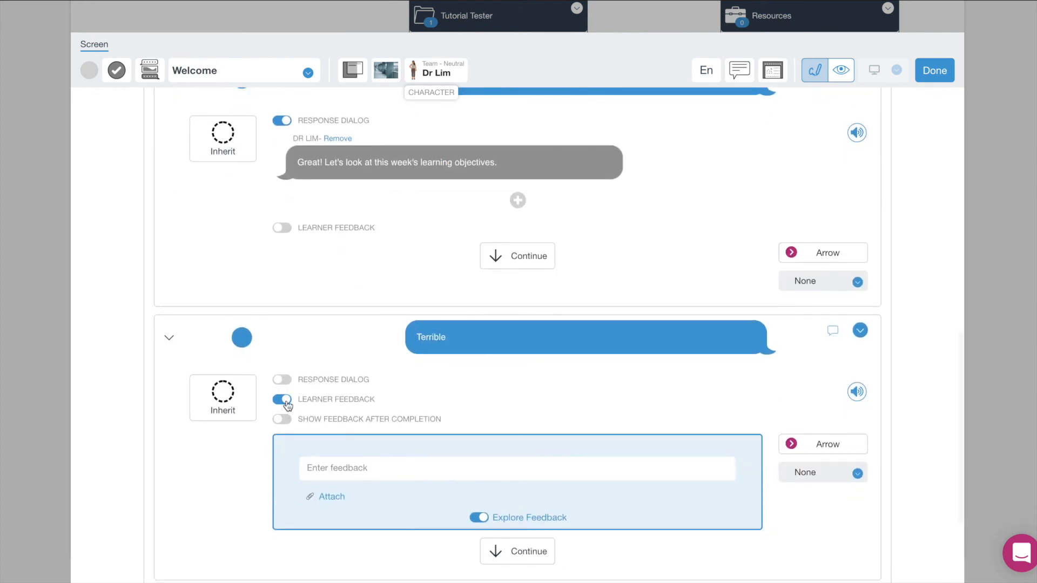
Give Terrible a response dialog with Dr Lim's line 'Oh no :( I hope this module will cheer you up!'.
click(285, 400)
click(281, 382)
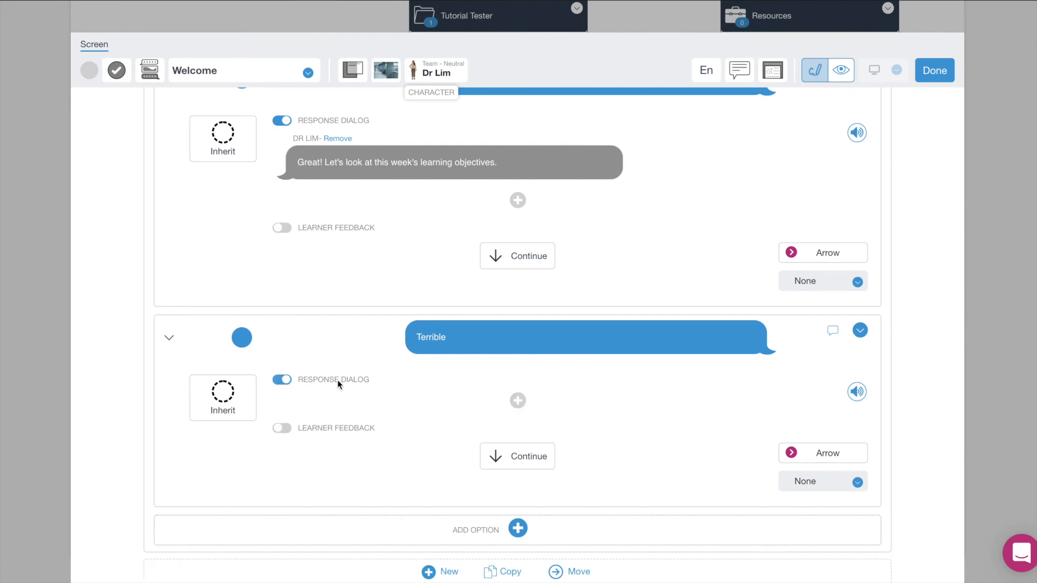
click(517, 401)
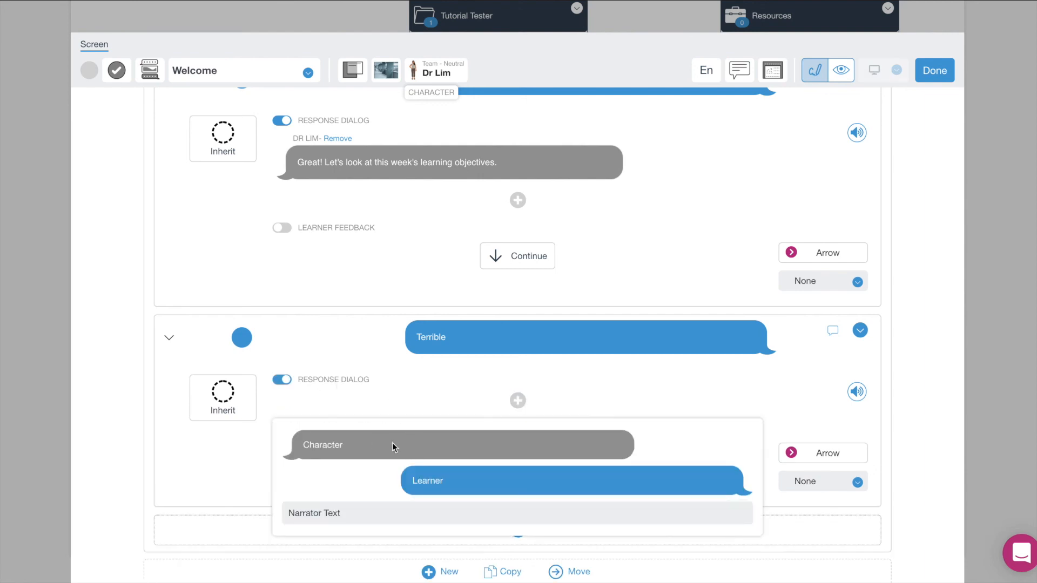
click(394, 447)
click(381, 423)
text(Oh)
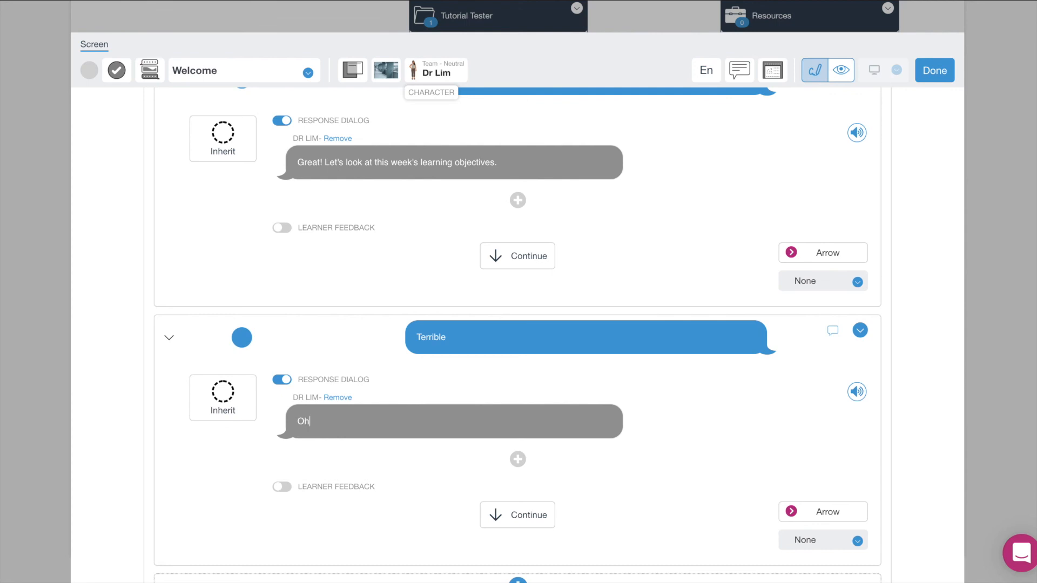
text( n)
key(BackSpace)
key(BackSpace)
text(O)
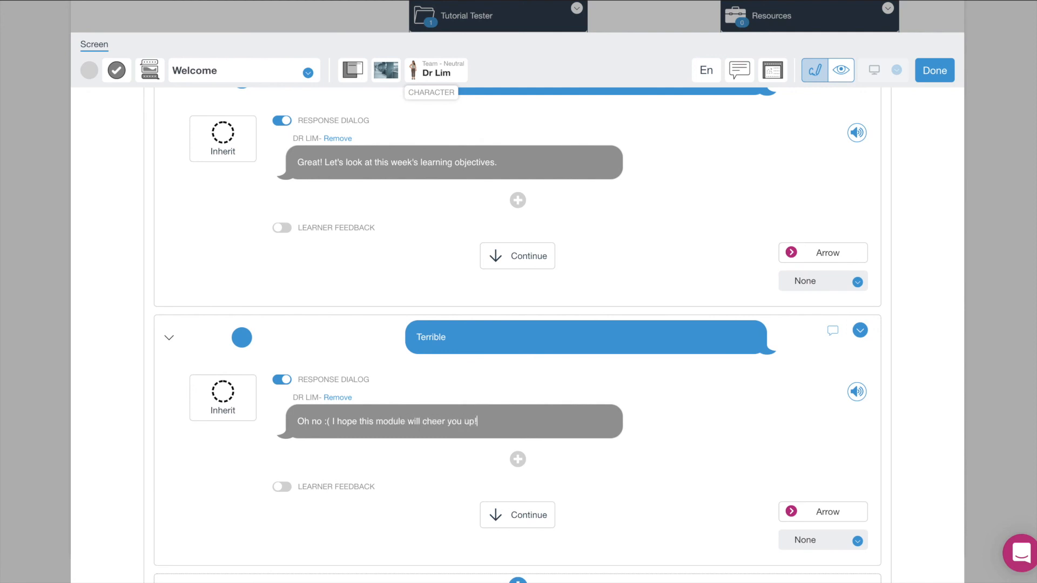
Add a second Dr Lim reply to Terrible: 'Let's look at this week's learning objectives.'.
click(518, 459)
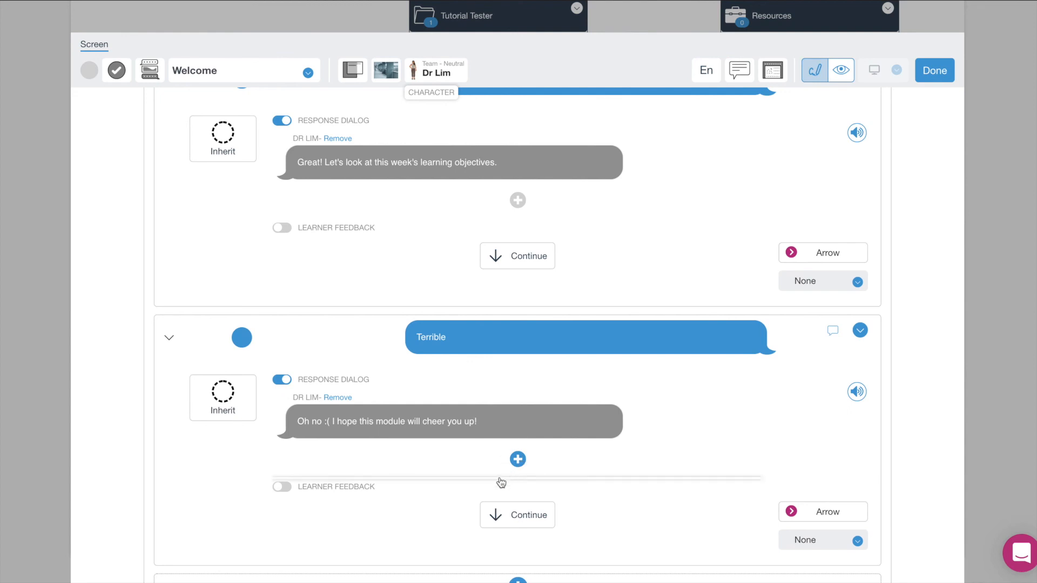
click(489, 502)
click(532, 468)
text(Let's loo)
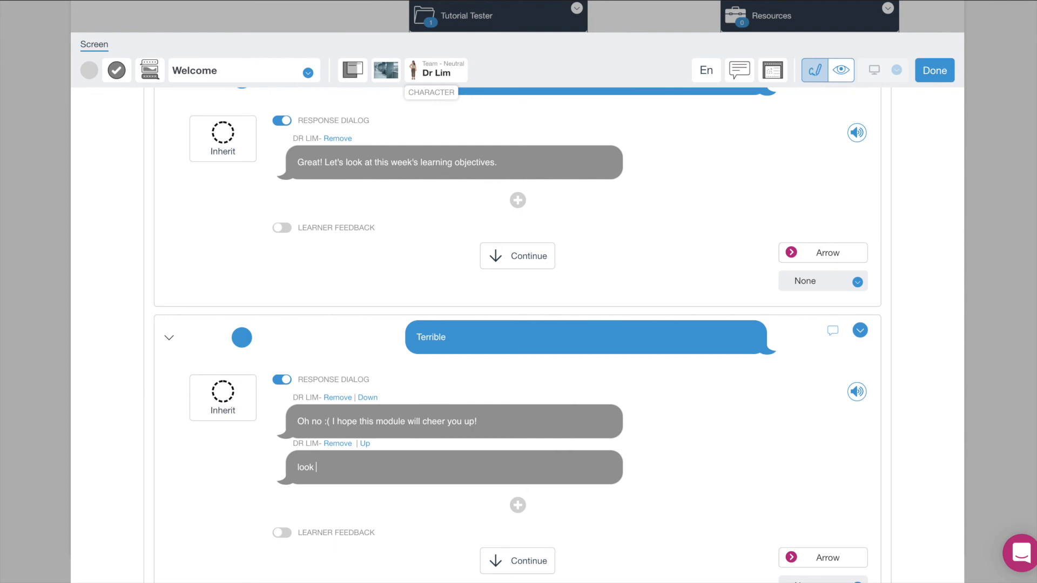
key(BackSpace)
key(BackSpace)
text(Let's look at this week's learning objectives.)
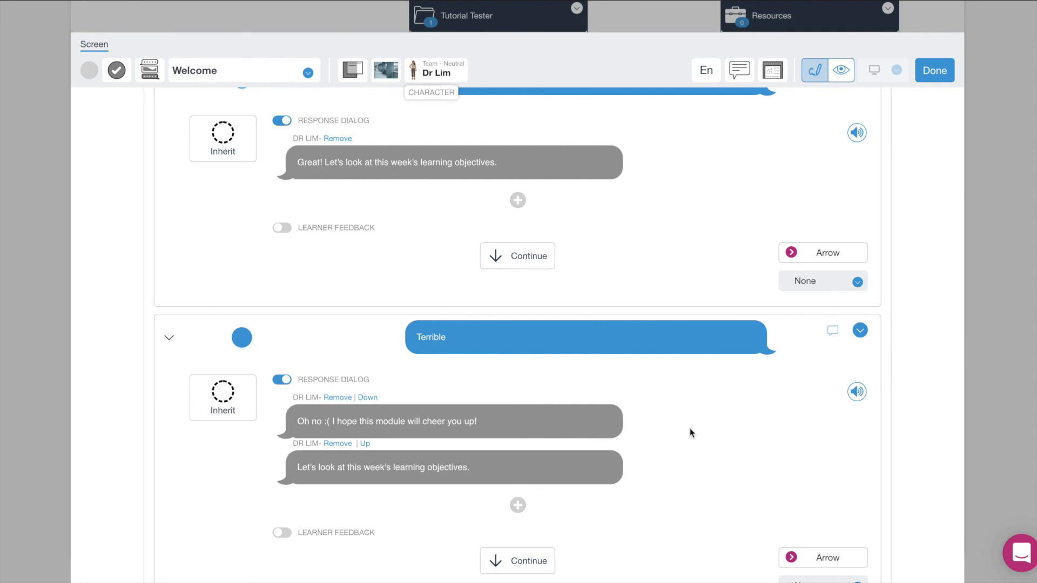
scroll(689, 430, up, 1)
scroll(689, 430, down, 1)
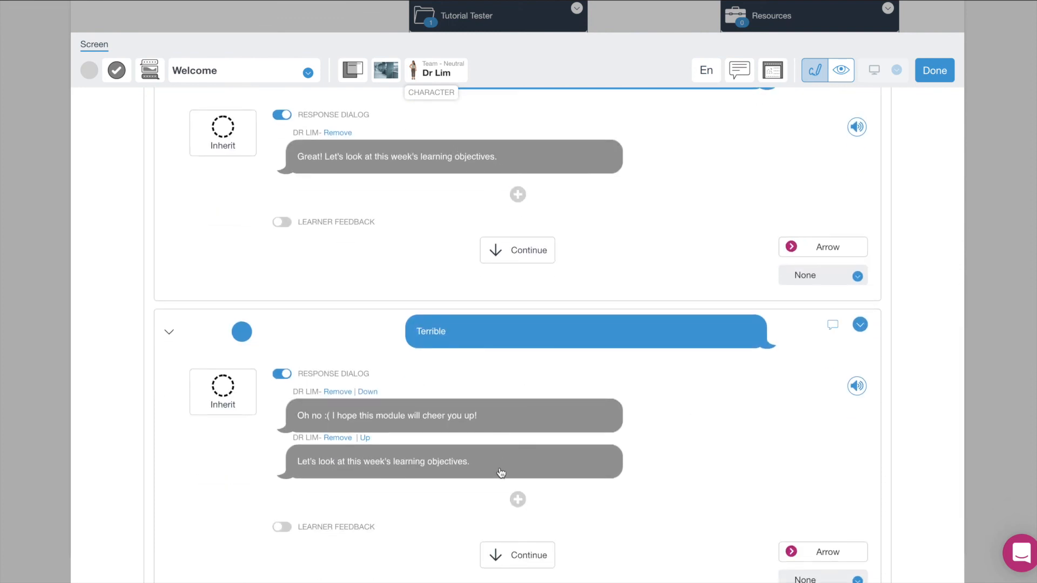
scroll(500, 473, down, 3)
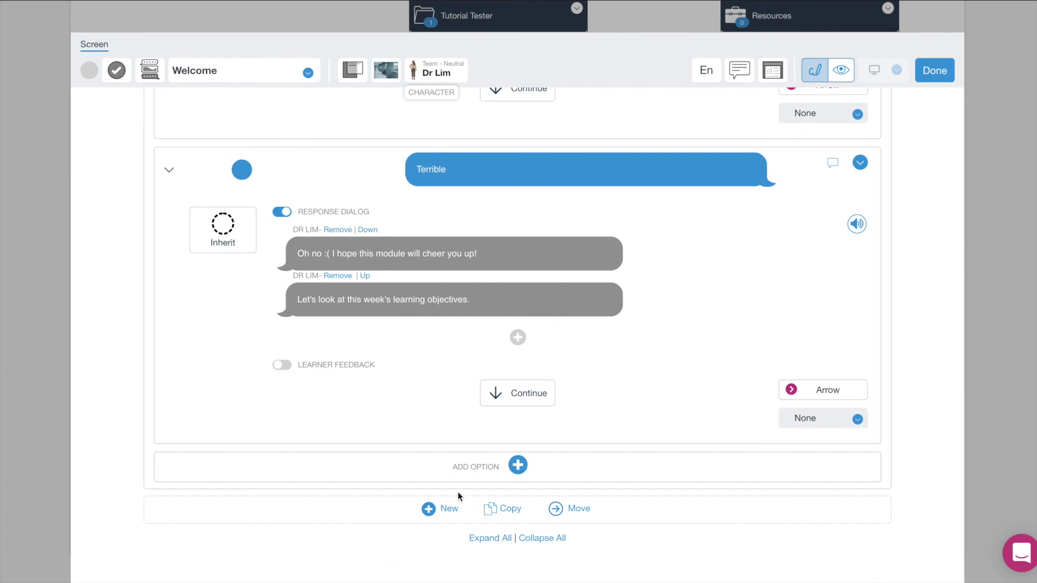
scroll(458, 491, up, 4)
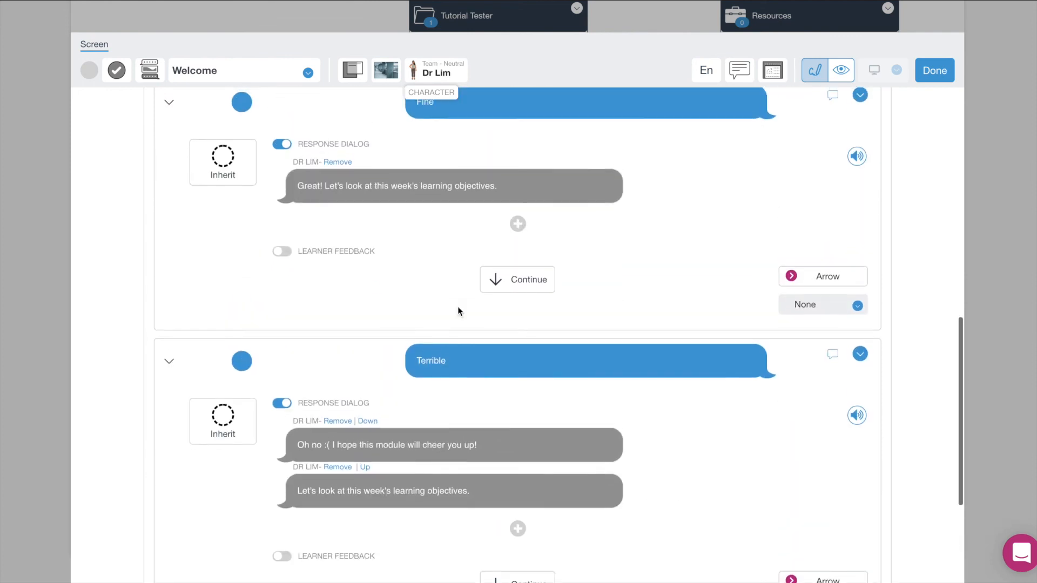
scroll(458, 291, down, 1)
drag(512, 166, 298, 171)
click(306, 171)
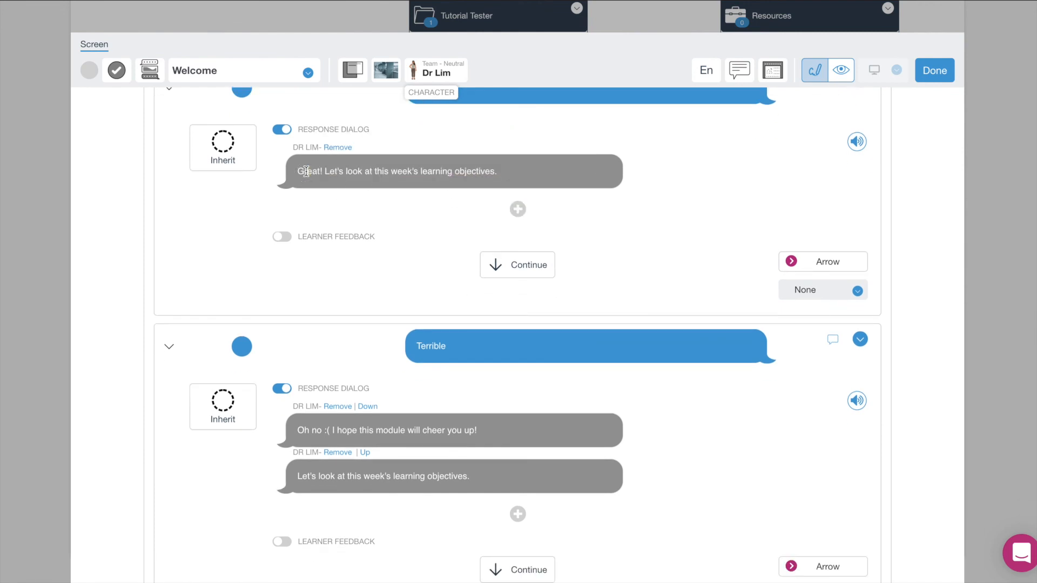
scroll(574, 168, up, 2)
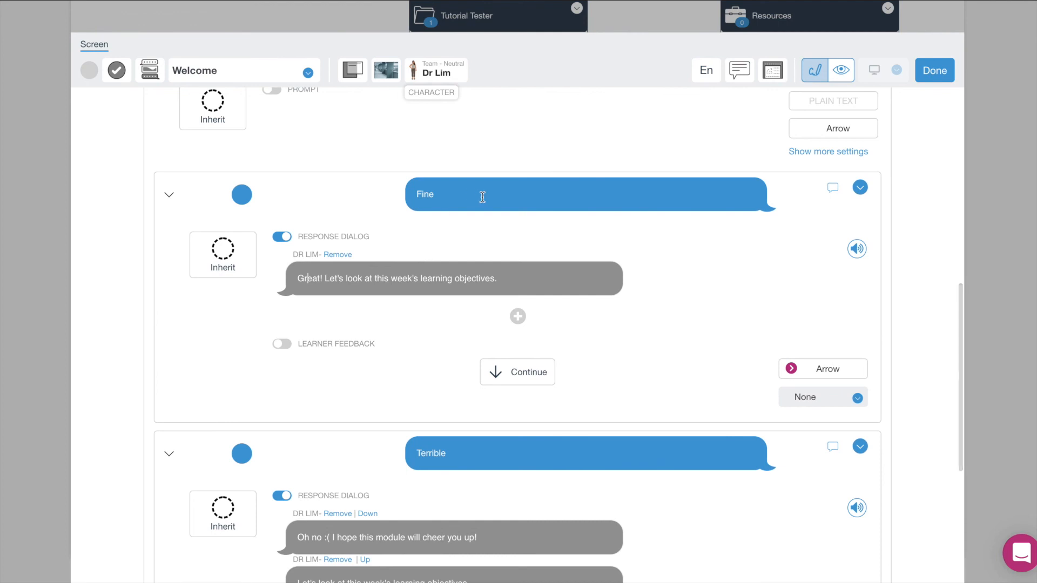
scroll(445, 213, up, 2)
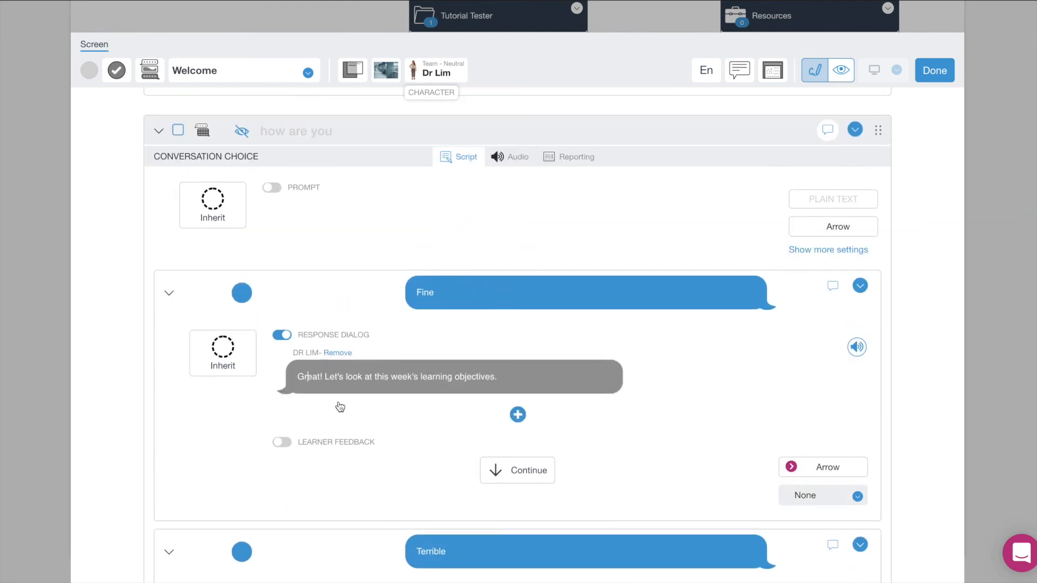
scroll(341, 407, down, 4)
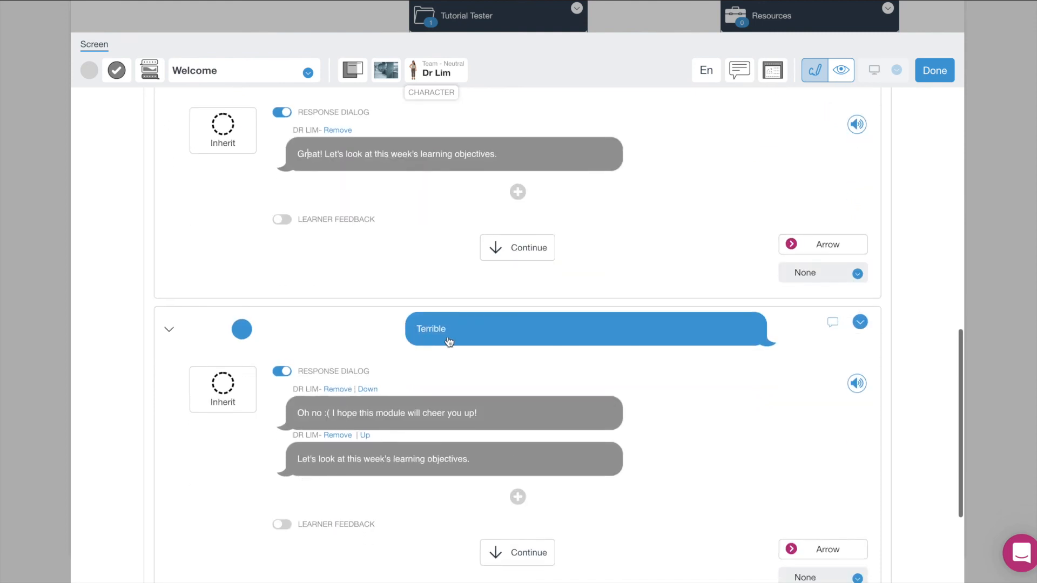
scroll(488, 395, down, 1)
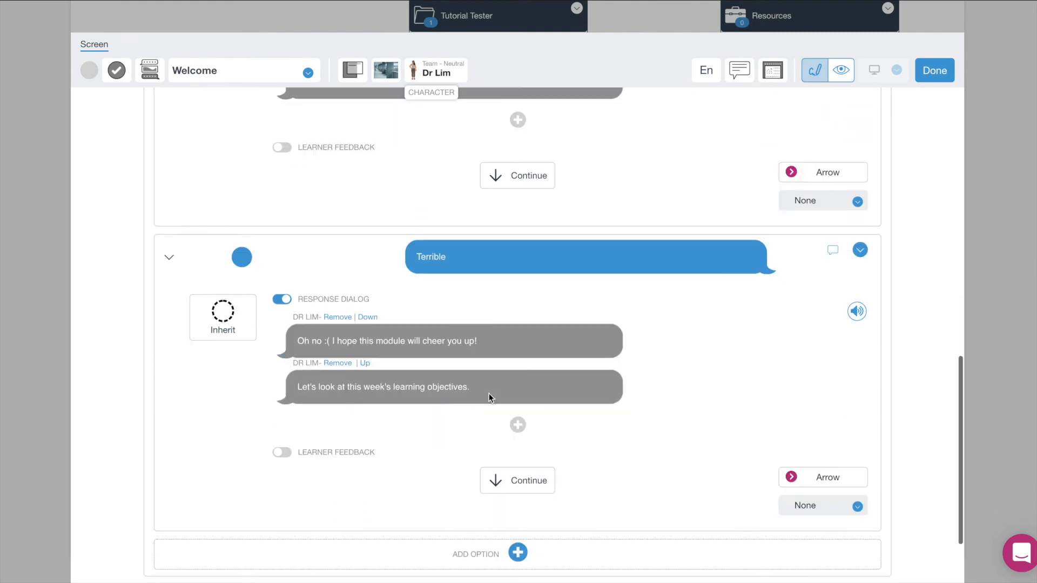
scroll(489, 395, up, 1)
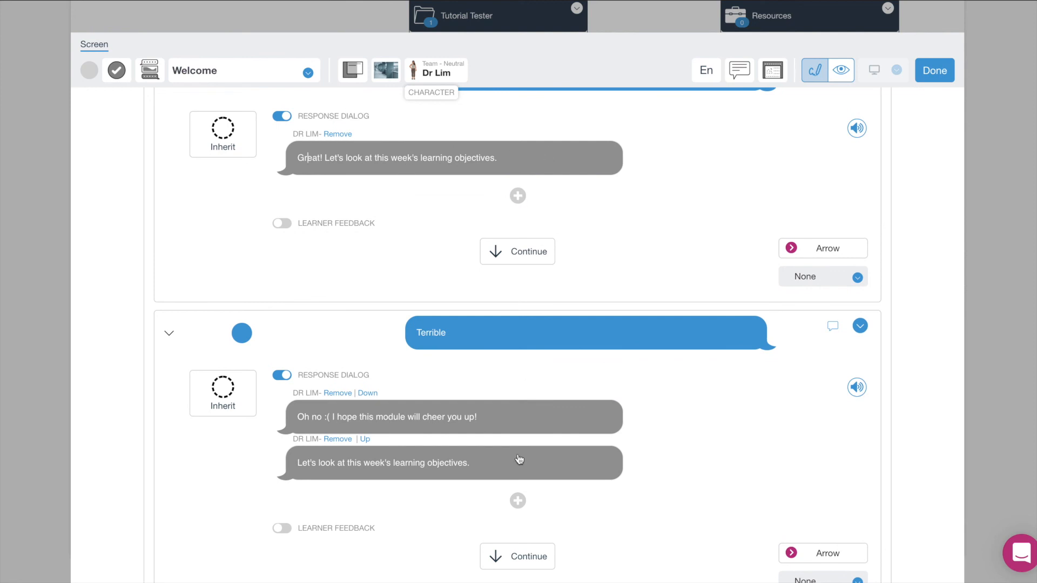
scroll(634, 409, up, 1)
scroll(633, 409, up, 1)
scroll(633, 409, down, 1)
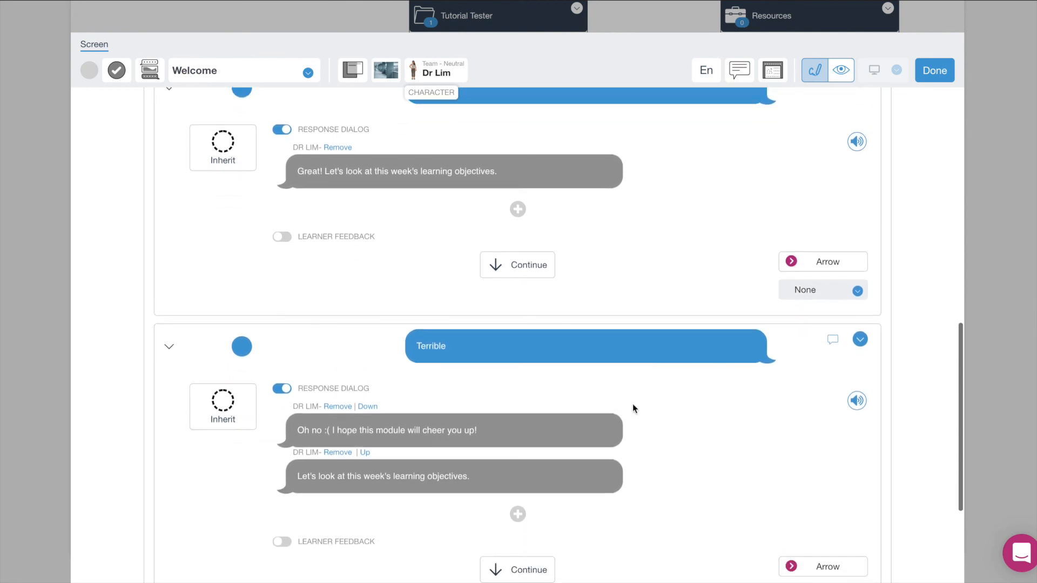
scroll(615, 220, up, 2)
scroll(618, 219, up, 3)
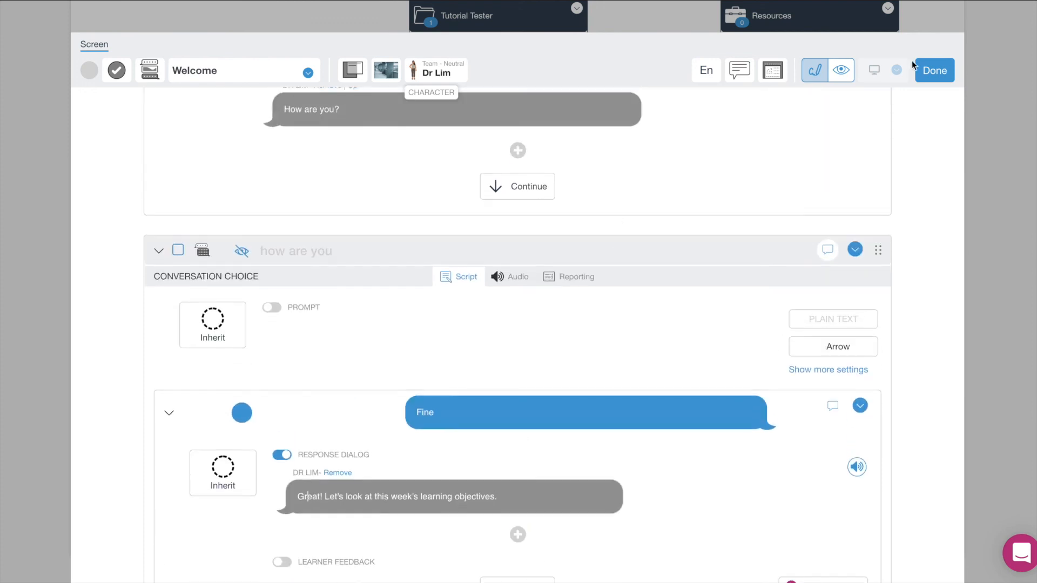
scroll(794, 156, up, 5)
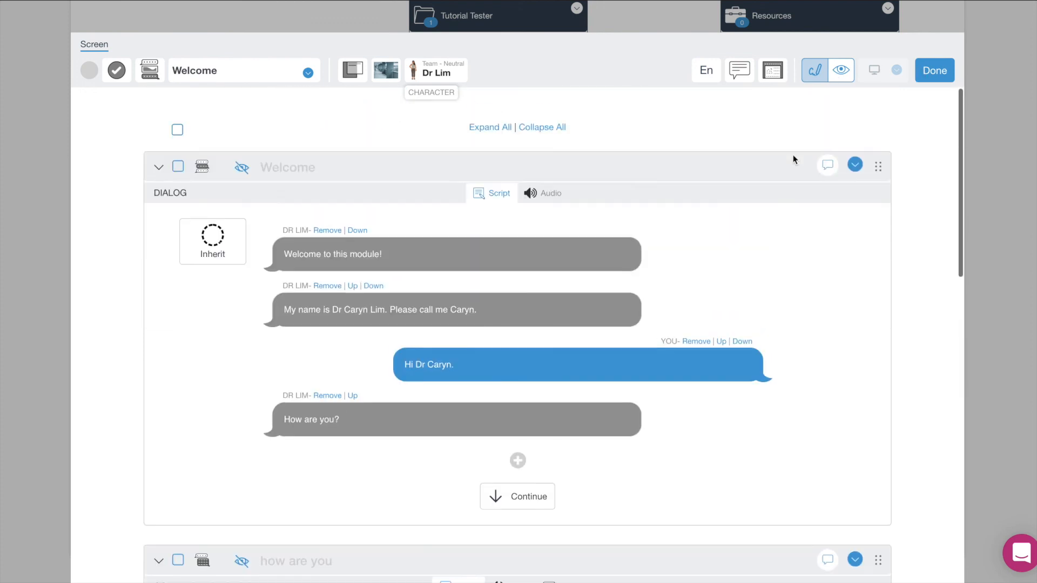
Preview the Welcome screen at Desktop size.
click(842, 76)
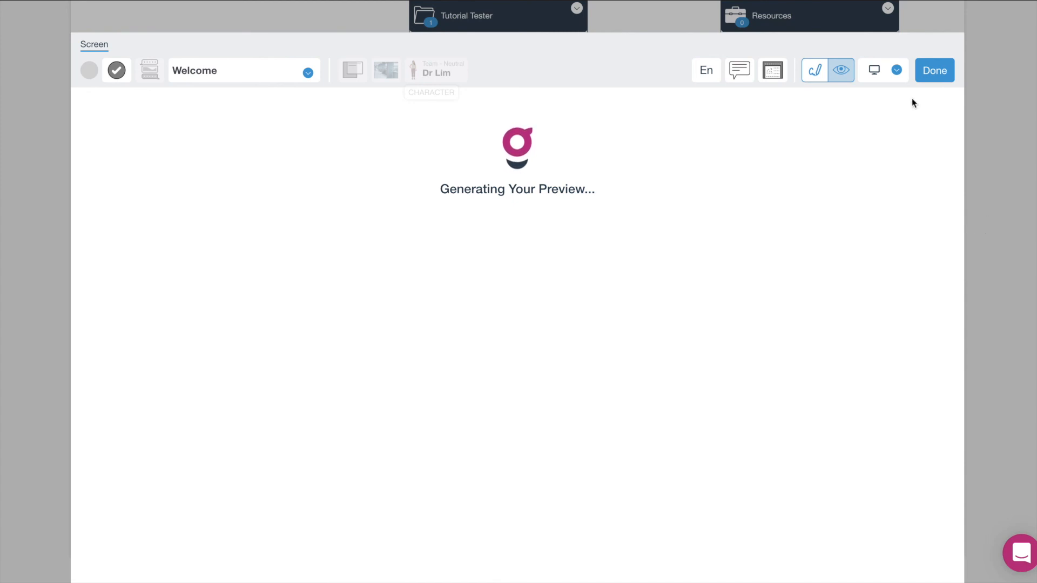
click(897, 73)
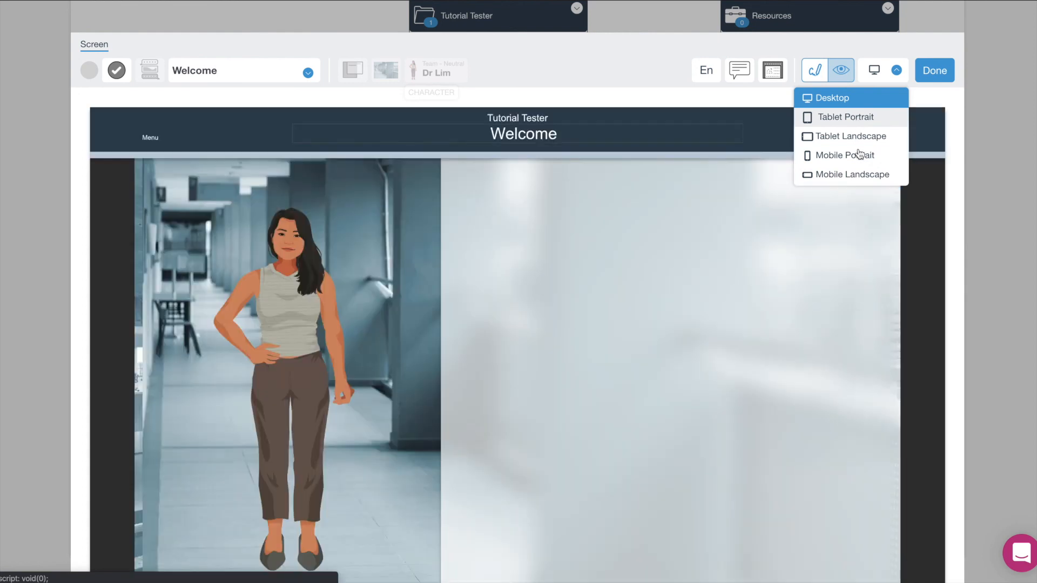
click(896, 74)
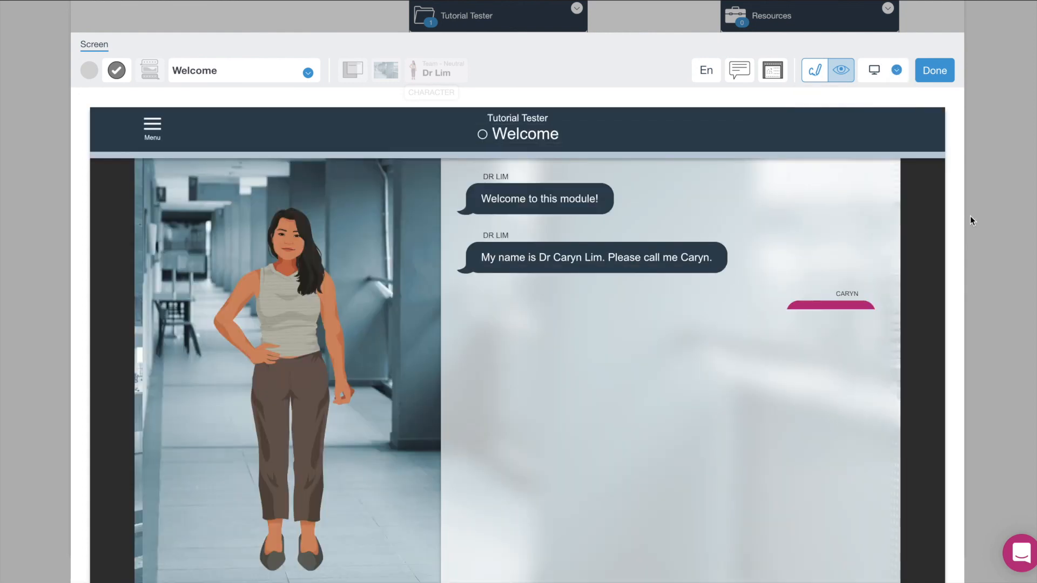
scroll(970, 215, down, 1)
scroll(893, 406, down, 2)
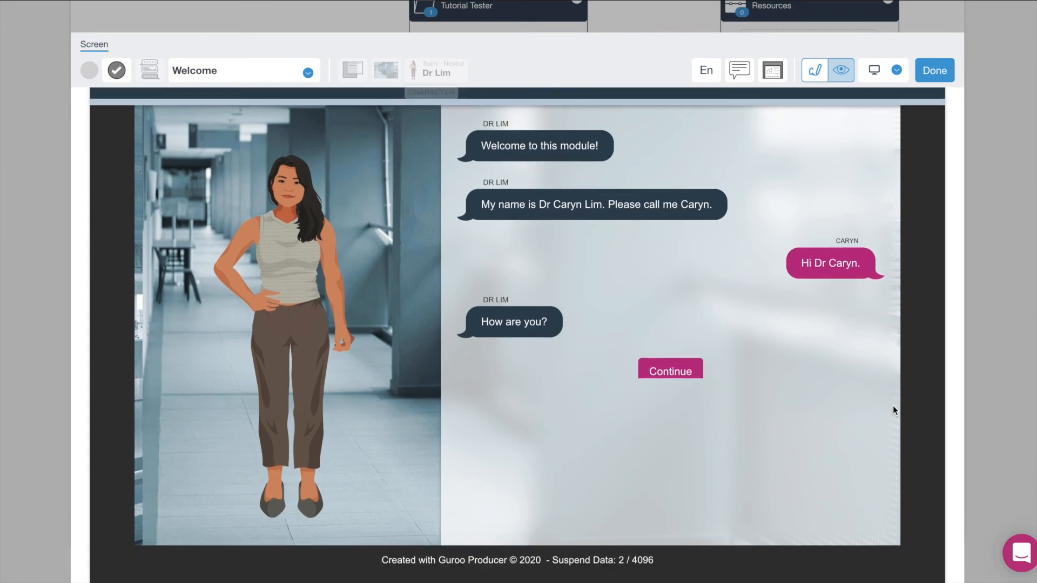
scroll(893, 407, up, 1)
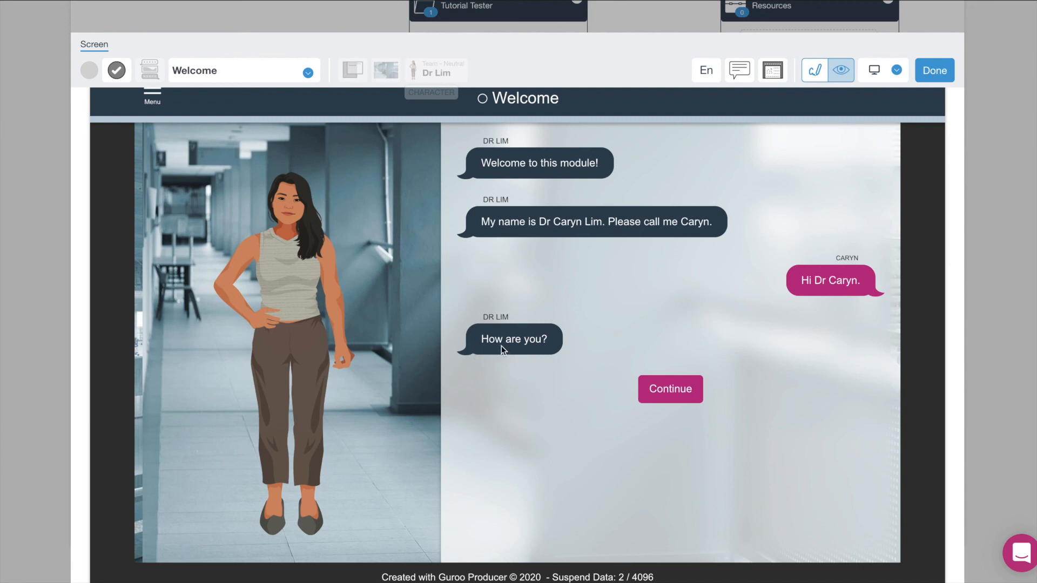
Answer Terrible in the preview to see Dr Lim's replies, then close the preview.
click(668, 398)
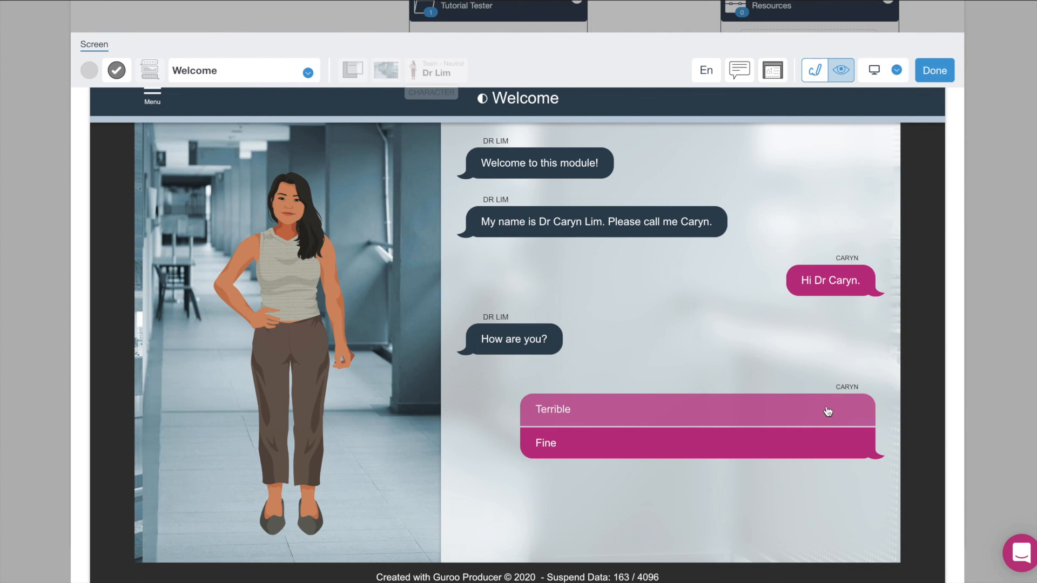
click(828, 411)
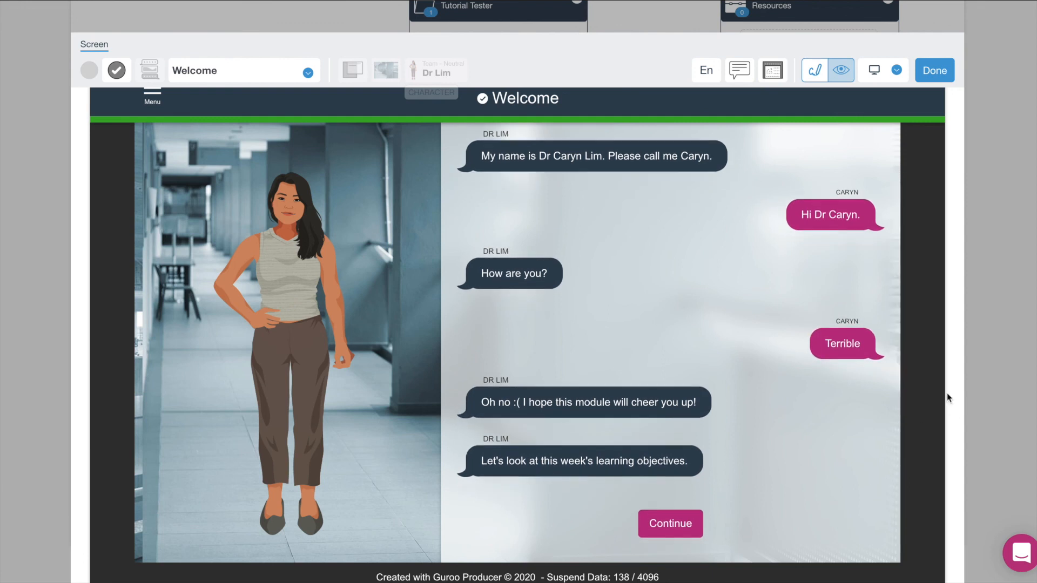
click(945, 75)
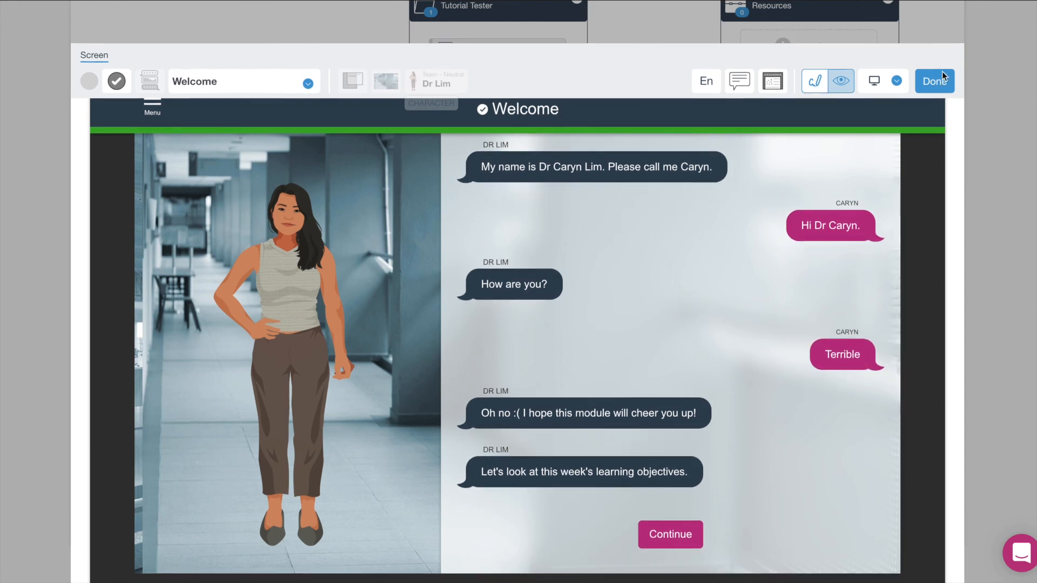